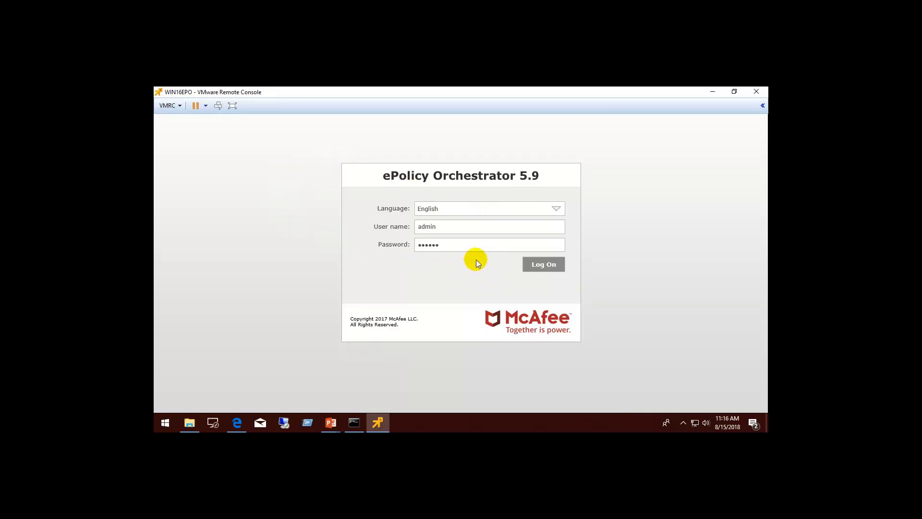
Log on to the ePO console and go to Software > Software Manager
click(538, 262)
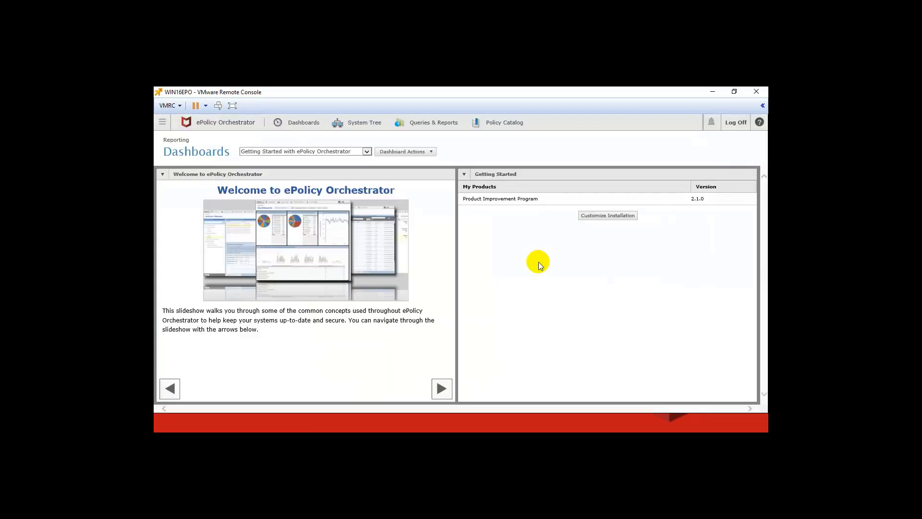
click(162, 123)
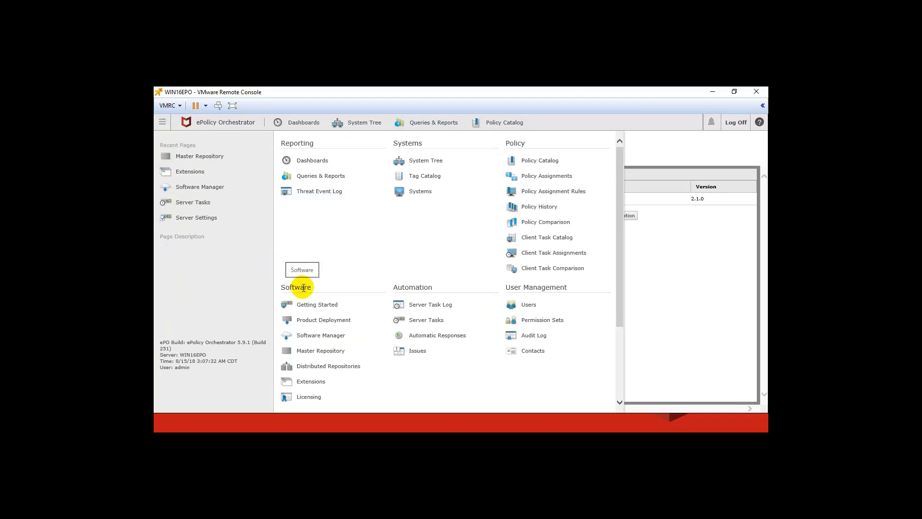
click(324, 336)
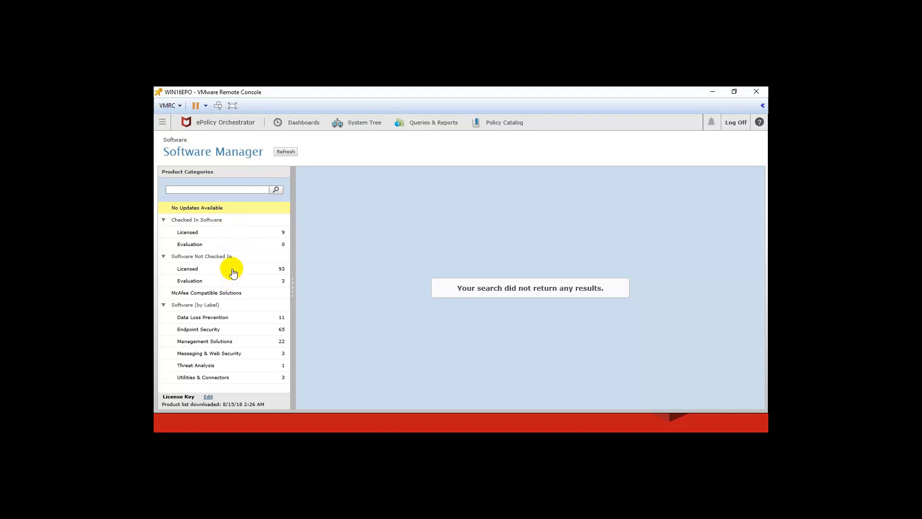
Browse the licensed software already checked in
click(245, 234)
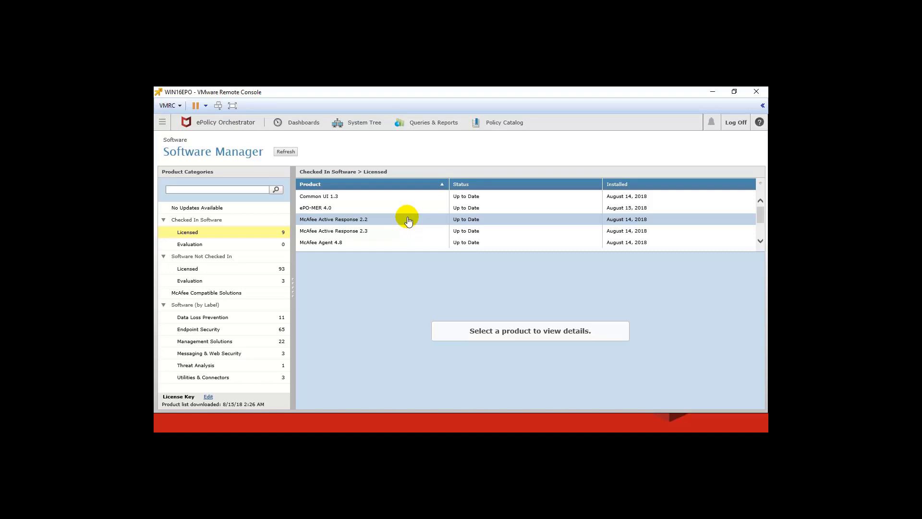
scroll(408, 220, down, 3)
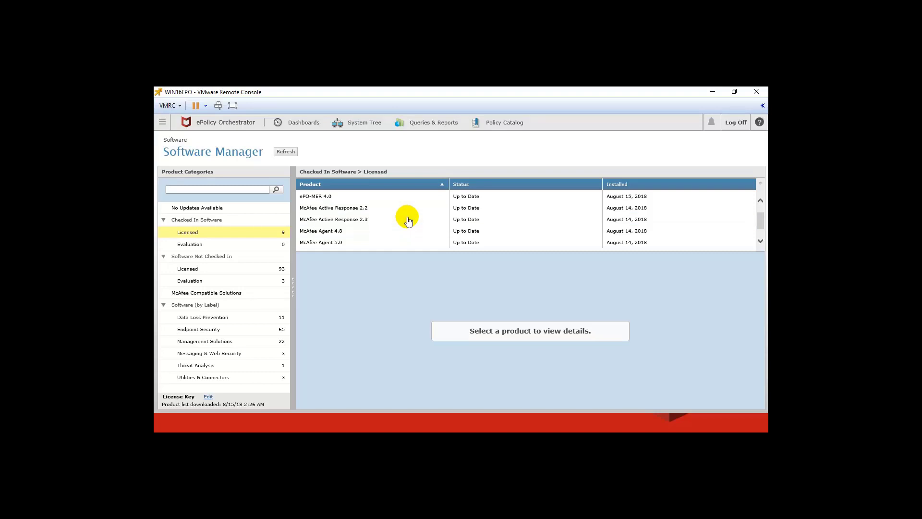
scroll(407, 222, down, 1)
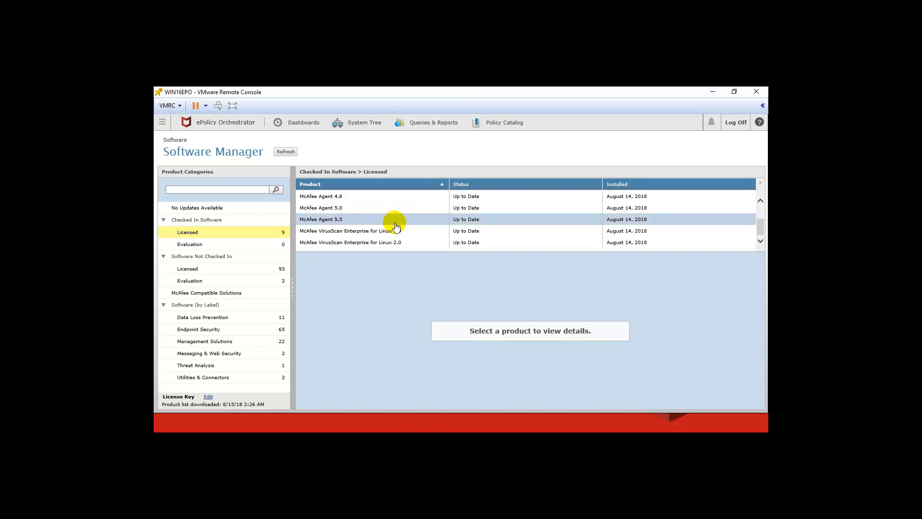
scroll(398, 228, up, 4)
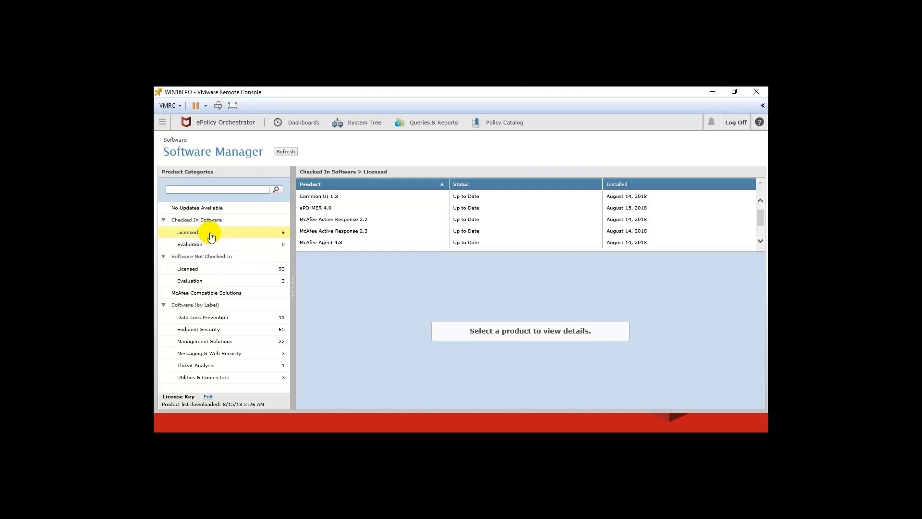
List the 93 licensed products not yet checked in, such as McAfee Change Control 6.1
click(252, 272)
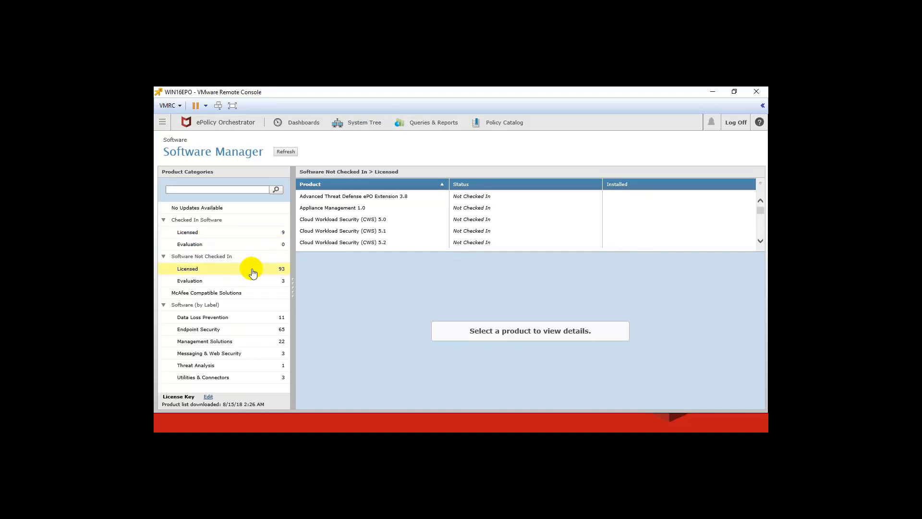
scroll(436, 226, down, 5)
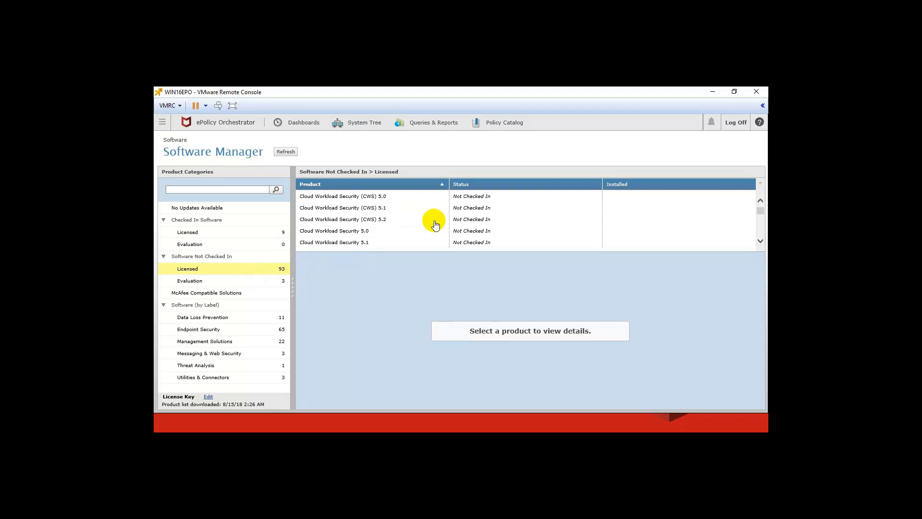
scroll(433, 225, down, 3)
scroll(432, 225, down, 7)
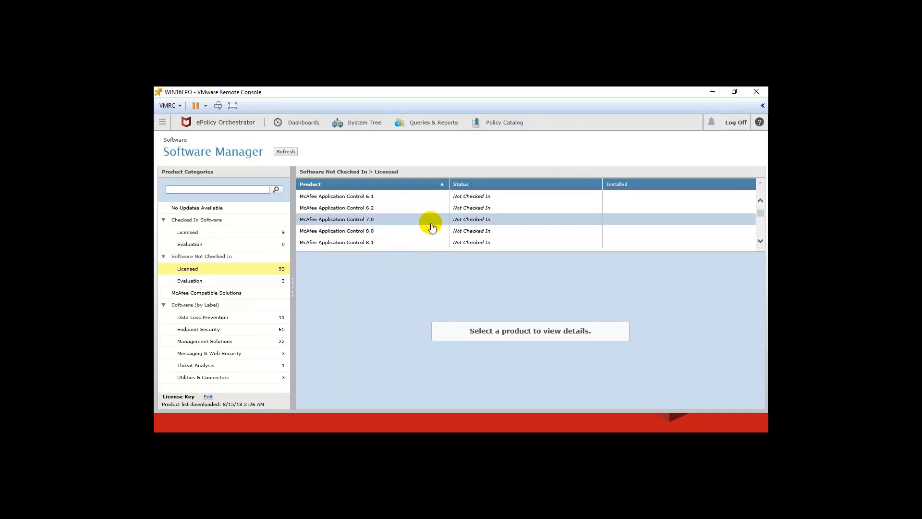
scroll(431, 227, down, 2)
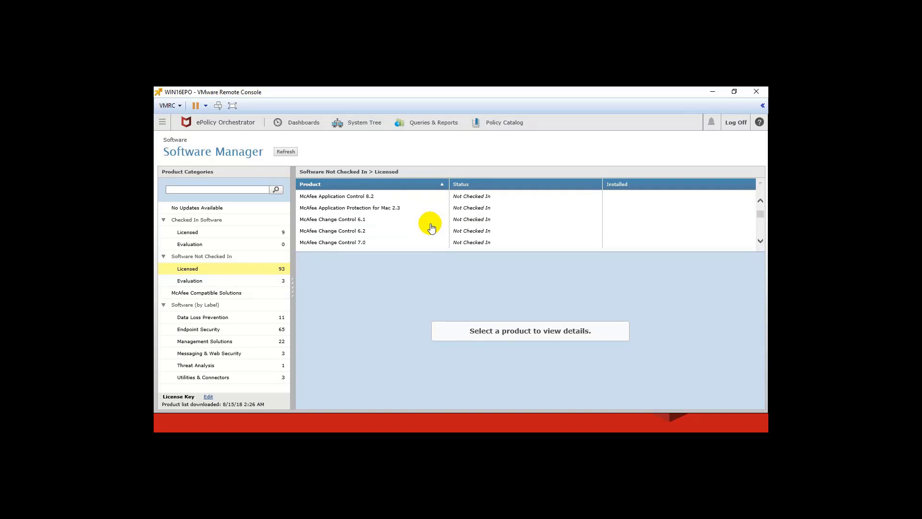
Search the product categories for 'endpoint security'
click(240, 191)
text(end)
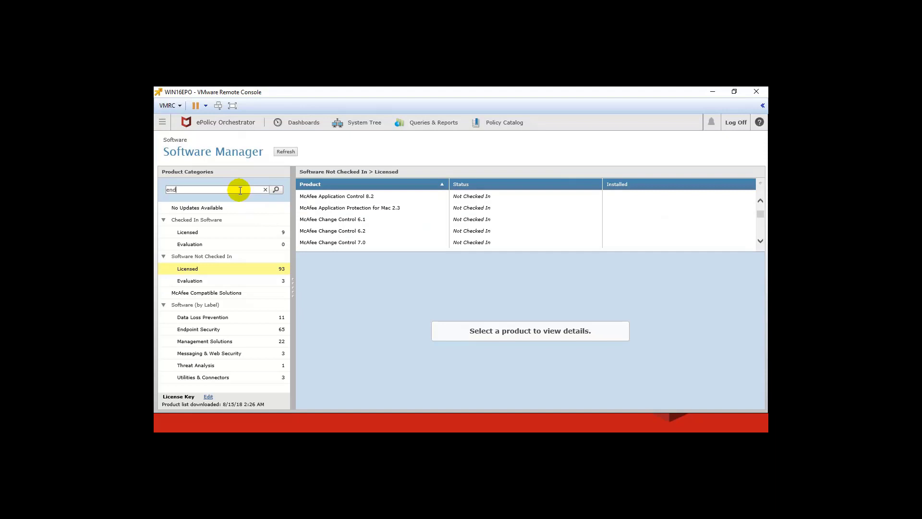
text(point security)
key(Return)
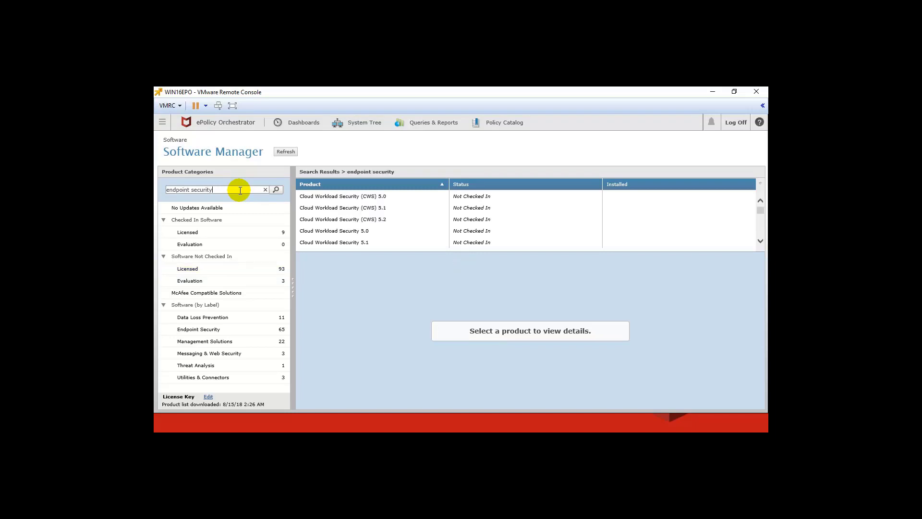
Open the details of McAfee Endpoint Security 10.6 from the search results
scroll(391, 223, down, 3)
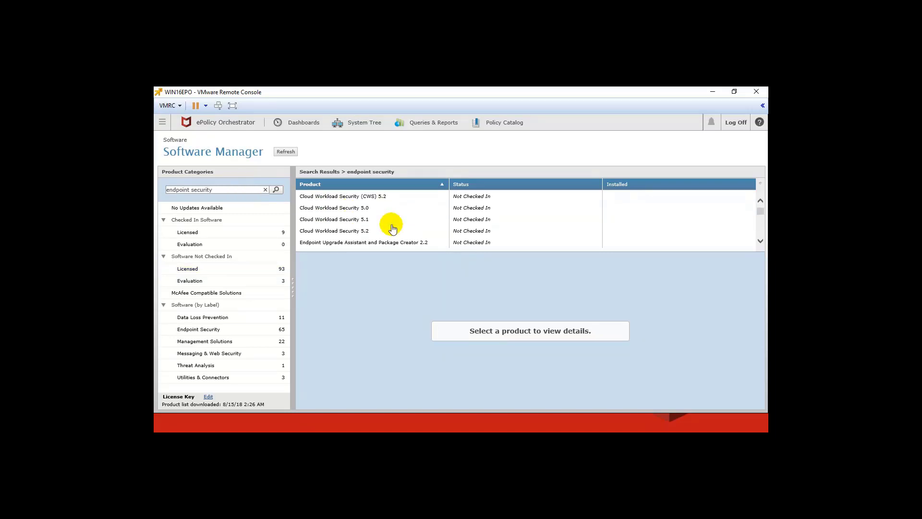
scroll(391, 226, down, 3)
scroll(392, 228, down, 10)
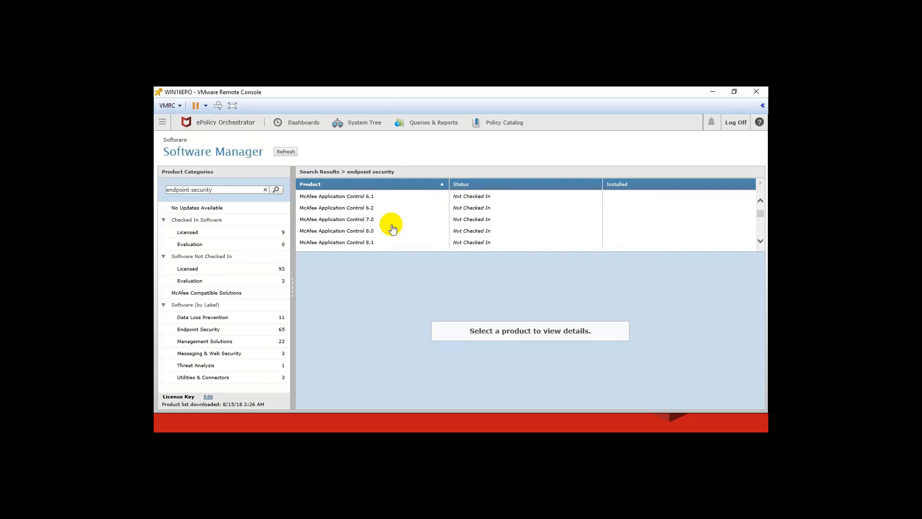
scroll(391, 228, down, 5)
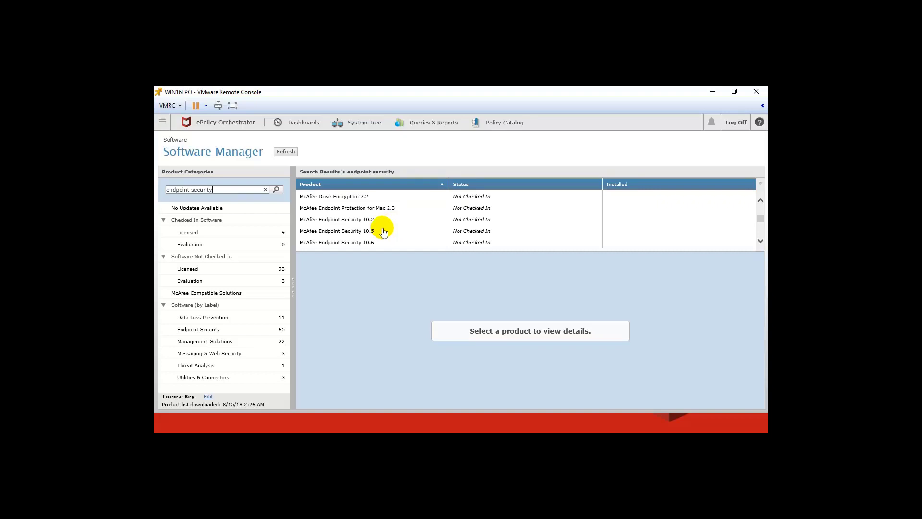
scroll(391, 234, down, 1)
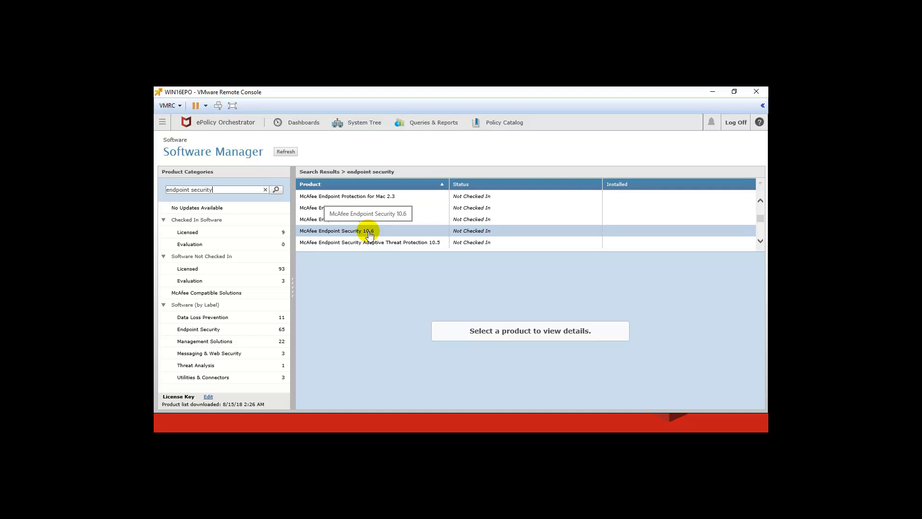
click(369, 232)
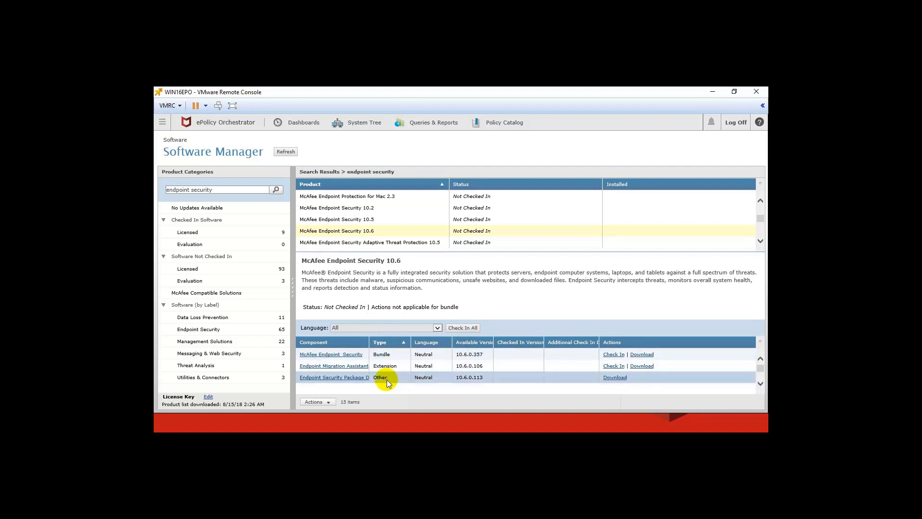
Start checking in the McAfee Endpoint Security Bundle 10.6.0.357
scroll(473, 367, down, 2)
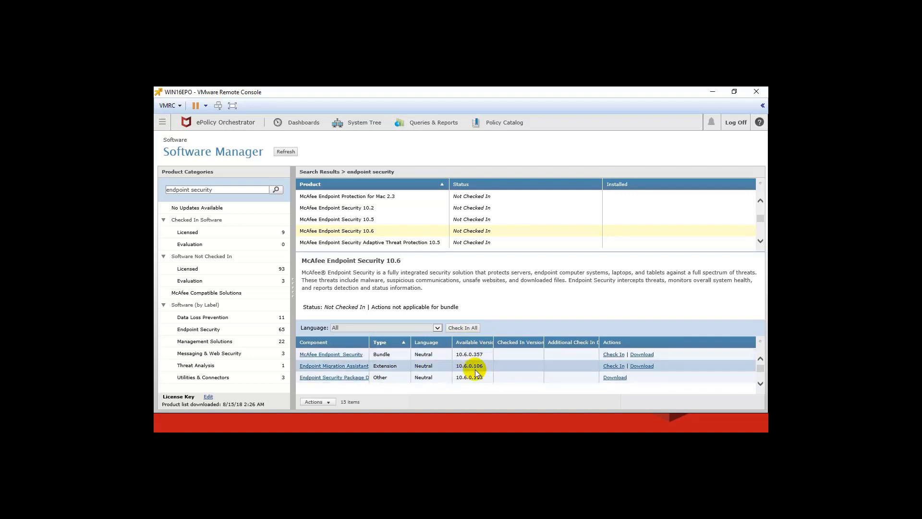
scroll(476, 370, up, 2)
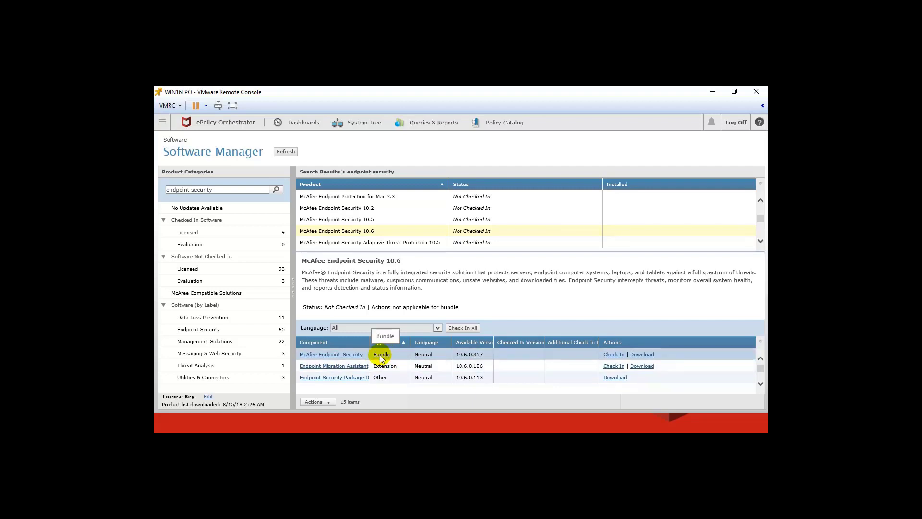
click(614, 356)
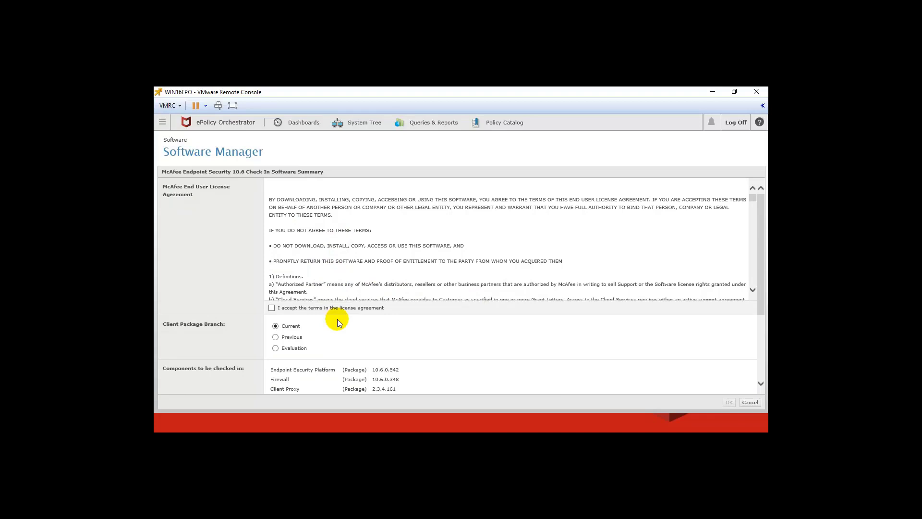
Accept the license terms so all 14 Endpoint Security 10.6 components check in to Current
click(271, 309)
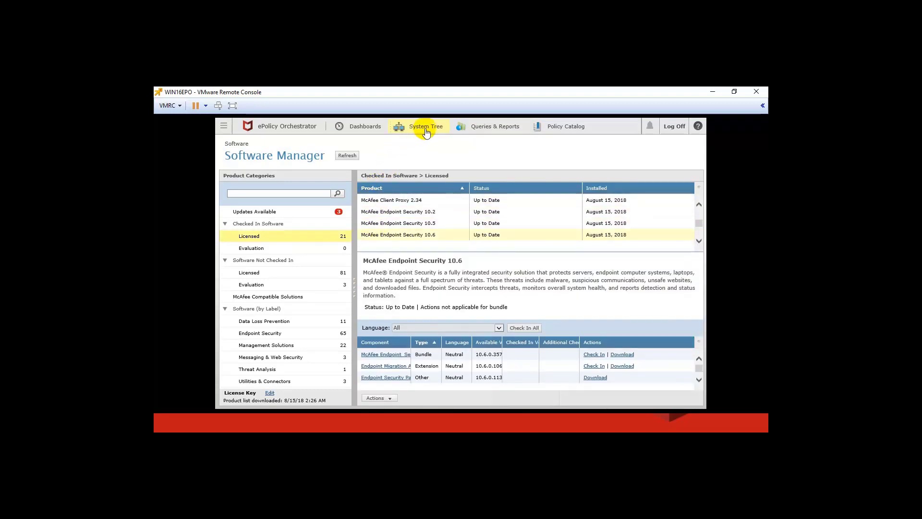
Review My Organization's assigned policies in the System Tree, leaving the Product filter at All
click(425, 129)
click(426, 129)
click(384, 176)
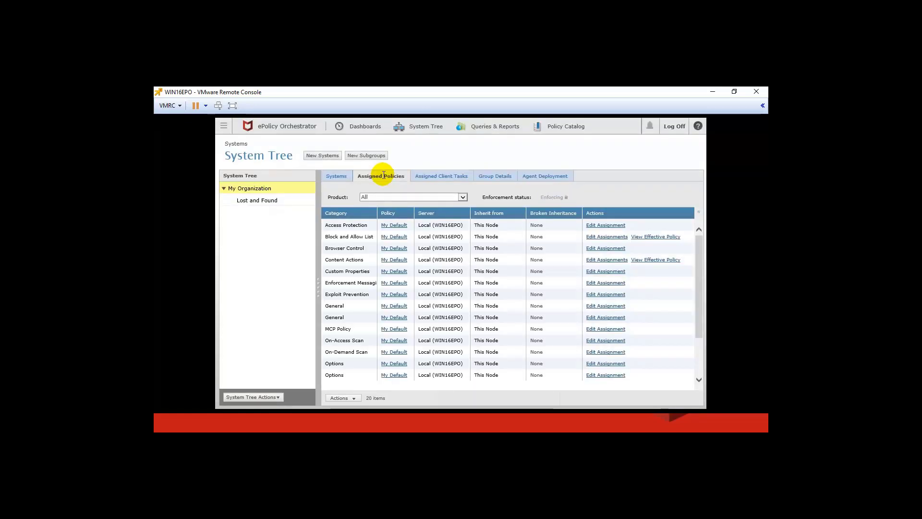
click(462, 198)
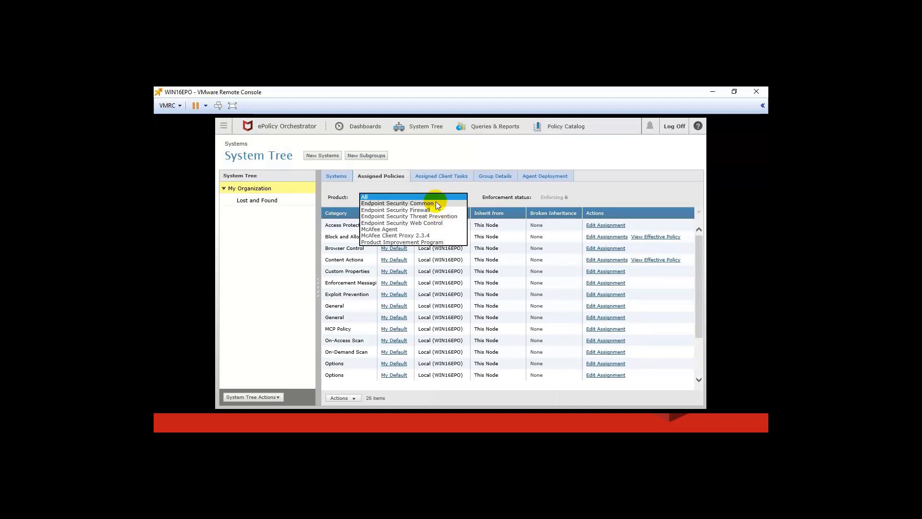
click(614, 195)
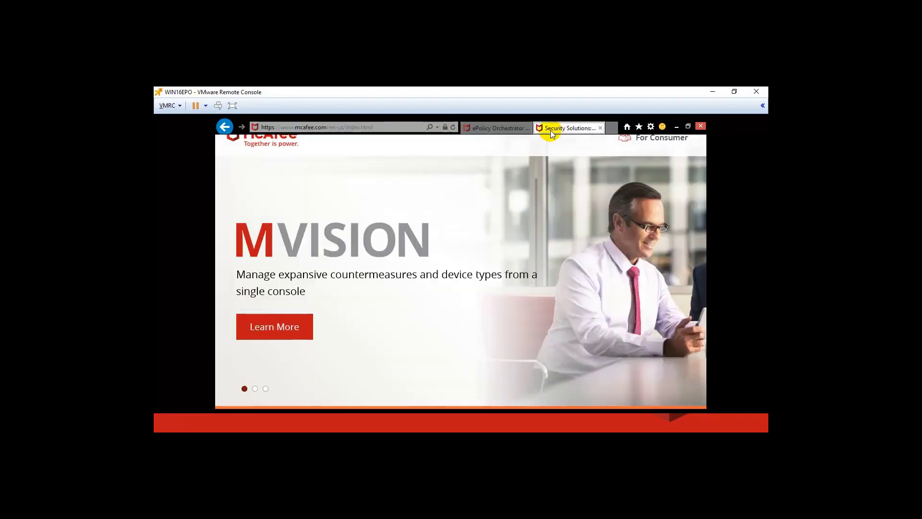
Open the Product Downloads page from the McAfee For Business Support & Training menu
key(F11)
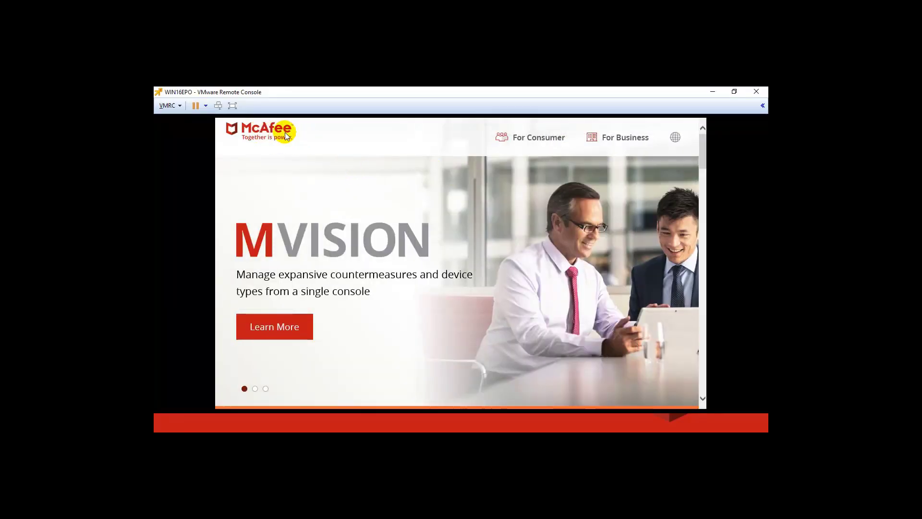
click(629, 144)
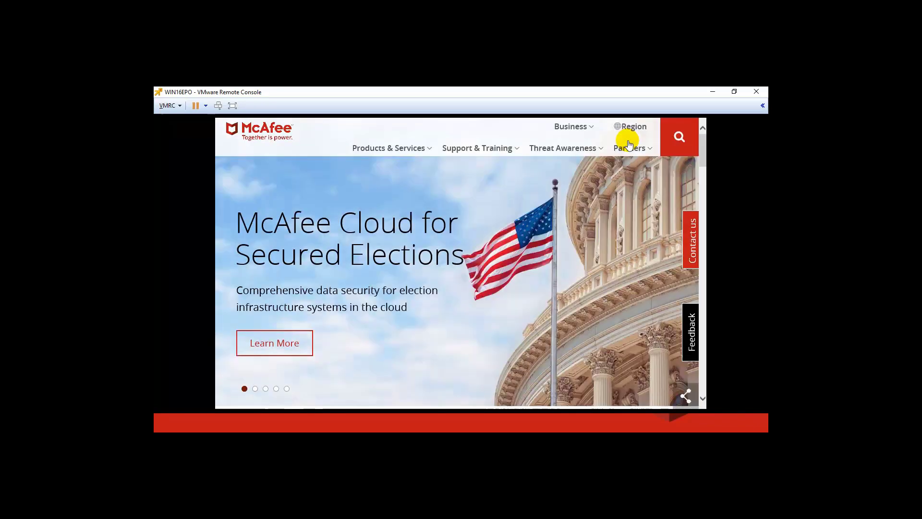
mouse_move(483, 148)
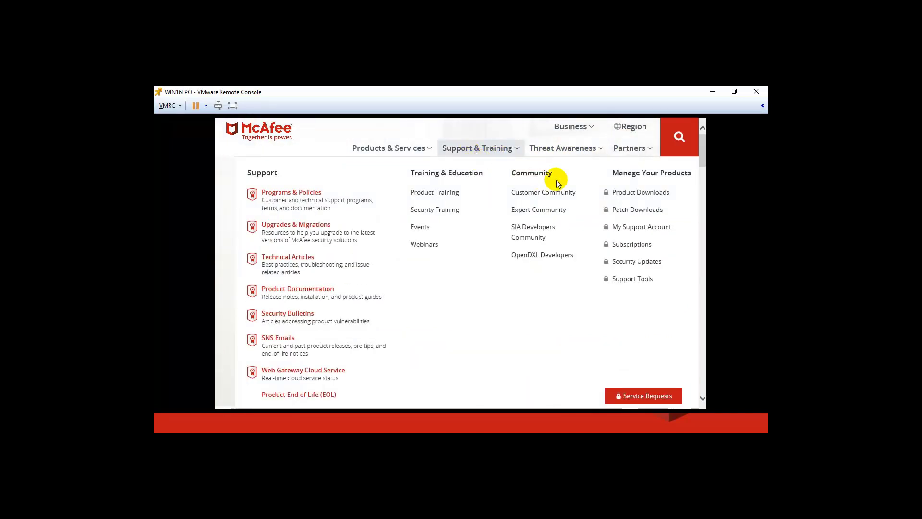
click(641, 196)
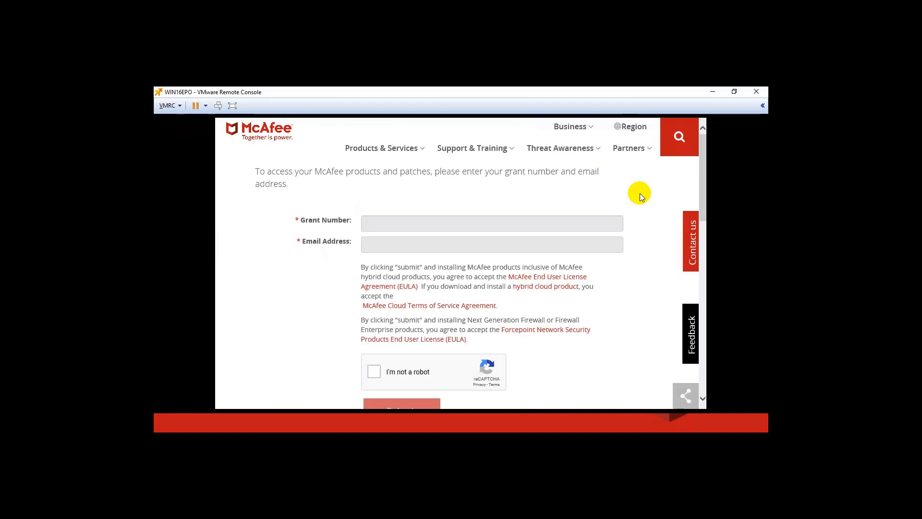
Enter the grant number and the contact e-mail address in the download access form
click(511, 222)
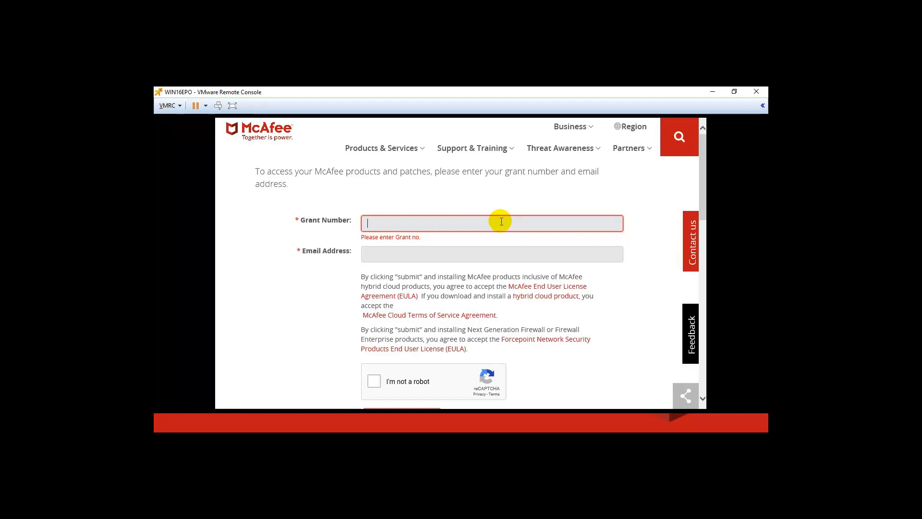
text(•••)
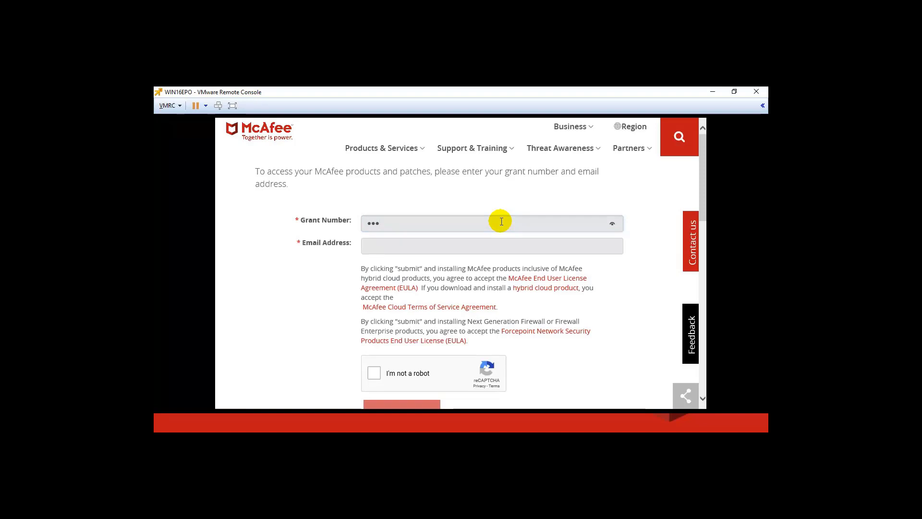
key(BackSpace)
key(BackSpace)
key(BackSpace)
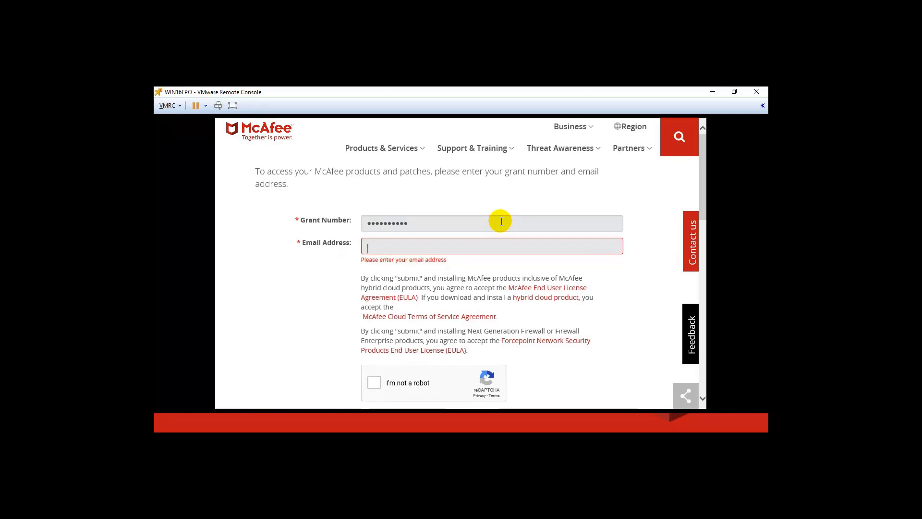
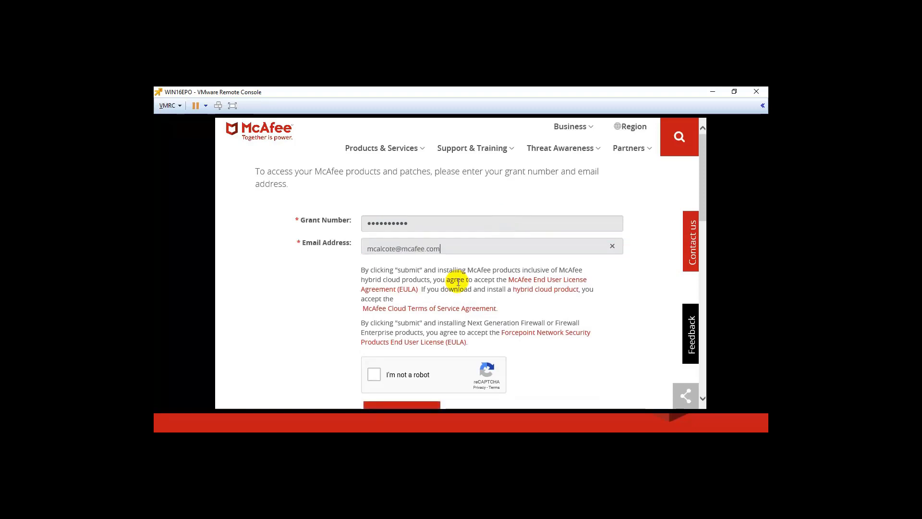
scroll(607, 350, down, 3)
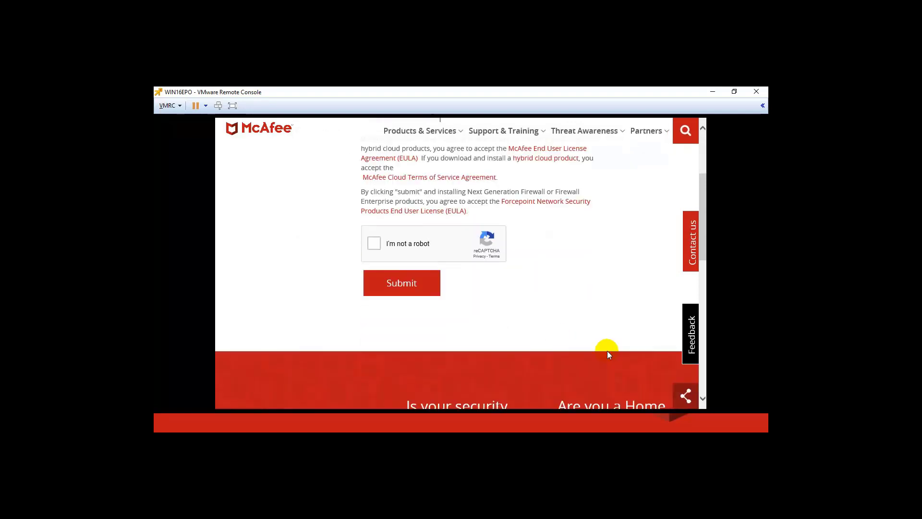
scroll(607, 351, up, 1)
Pass the robot check by selecting the three bicycle images, then submit the form
click(374, 292)
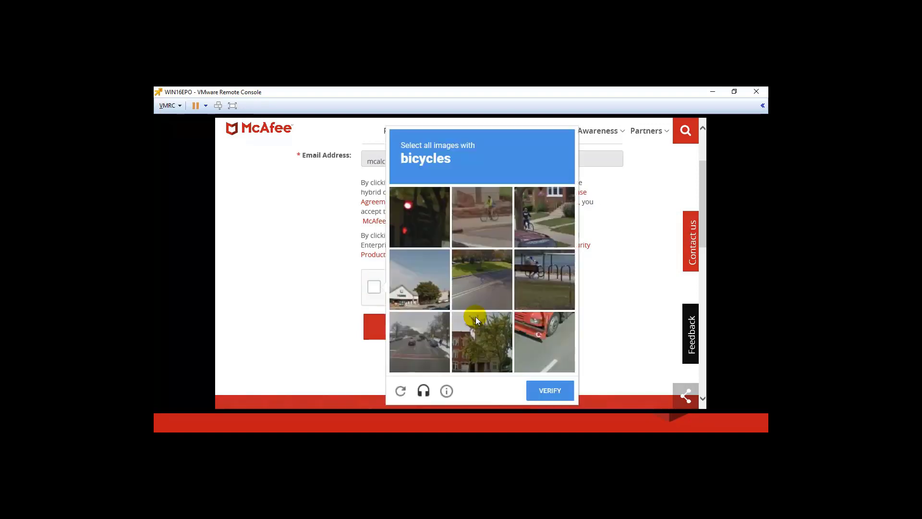
click(481, 226)
click(538, 223)
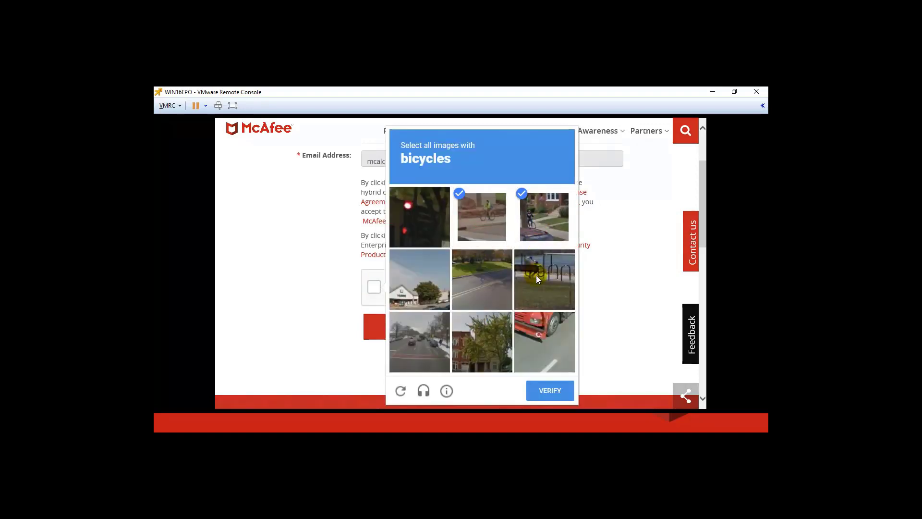
click(536, 276)
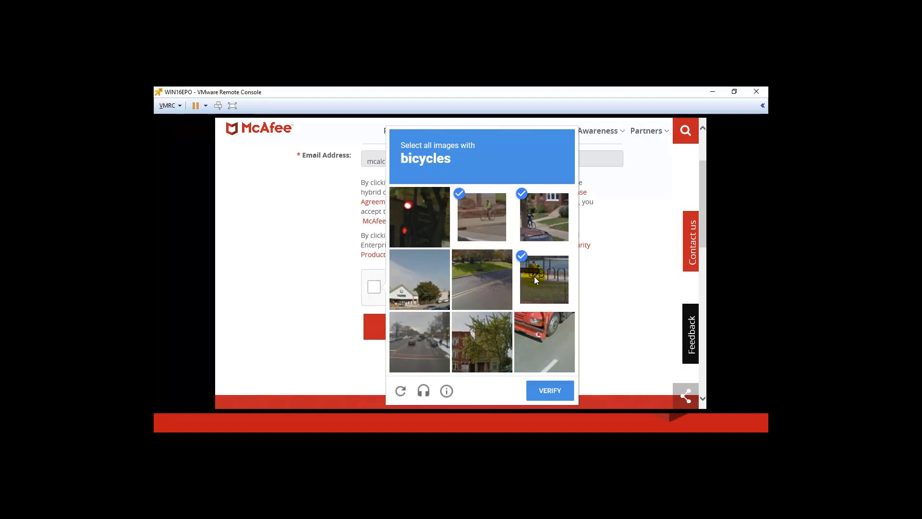
click(550, 390)
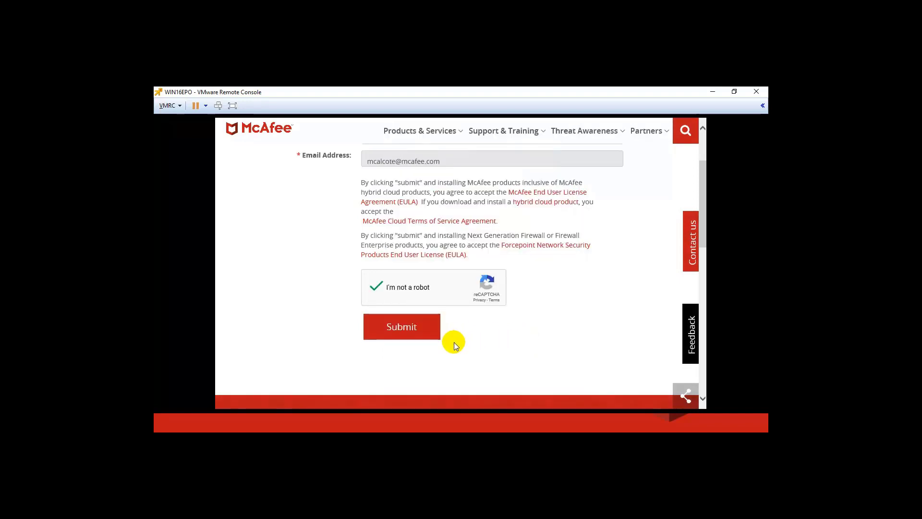
click(417, 328)
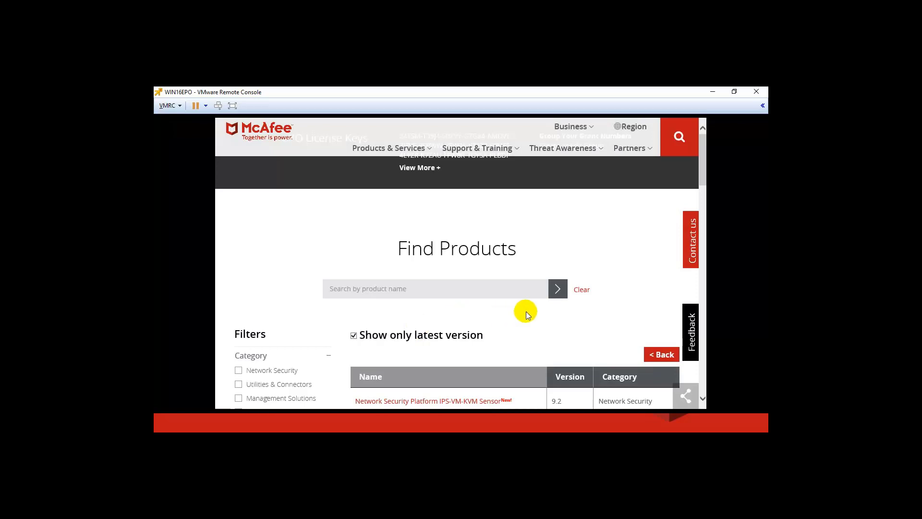
Filter the product list to the Endpoint Security category and page through its 6 pages
scroll(645, 289, down, 5)
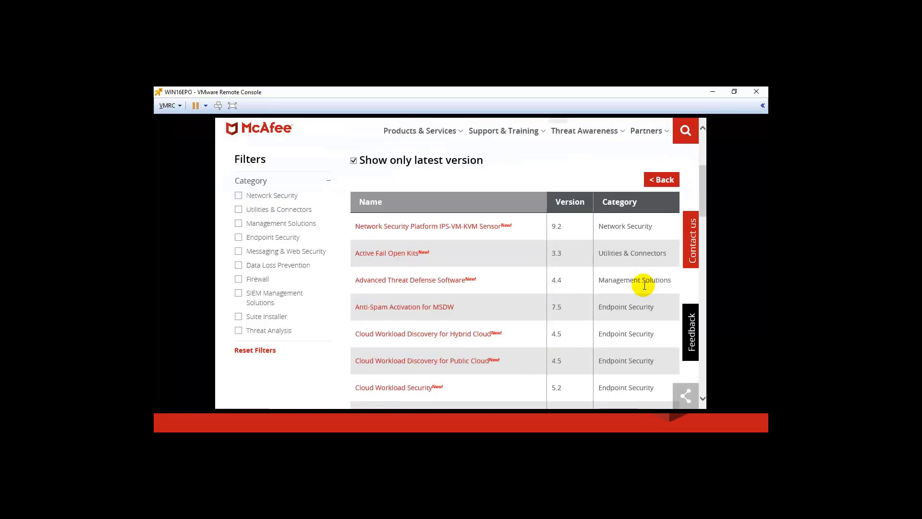
scroll(645, 289, up, 2)
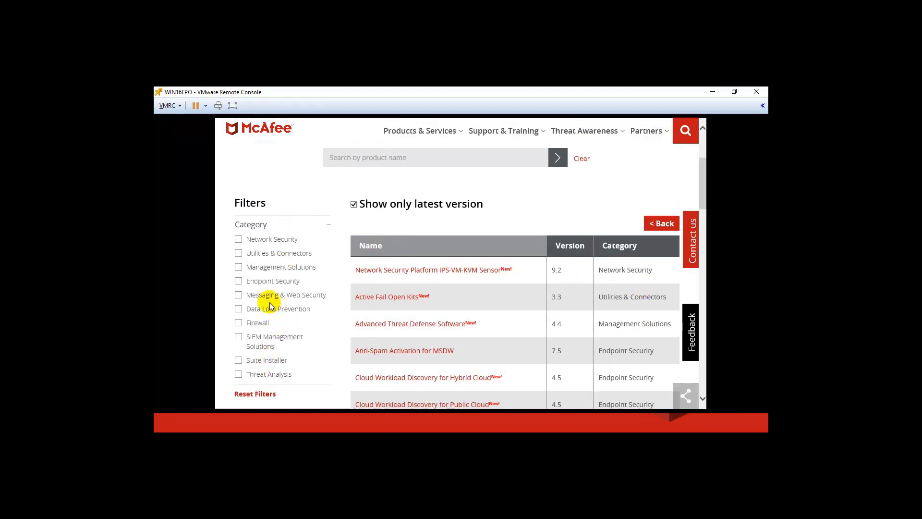
click(240, 282)
scroll(288, 284, down, 1)
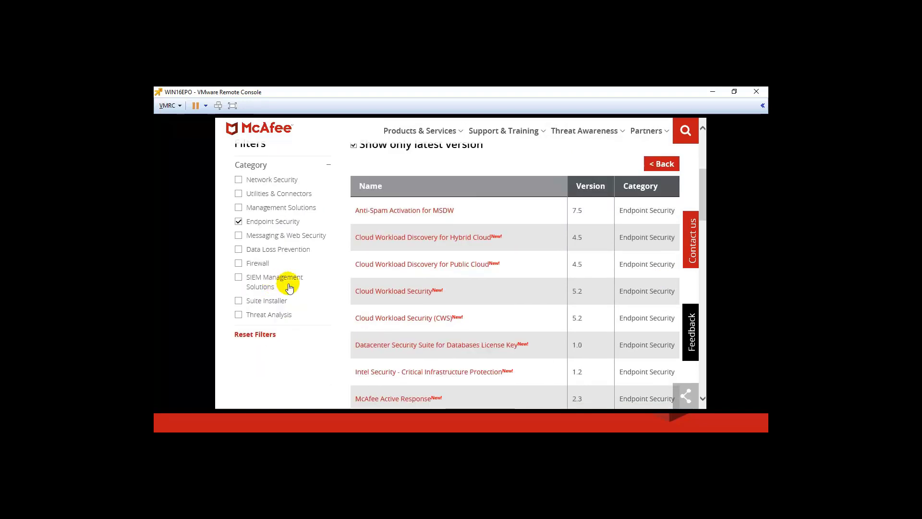
scroll(527, 345, down, 4)
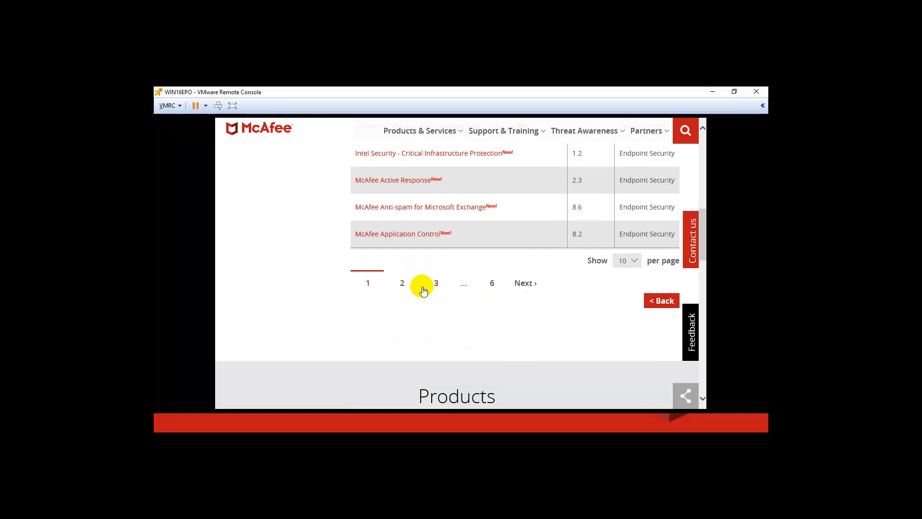
click(491, 292)
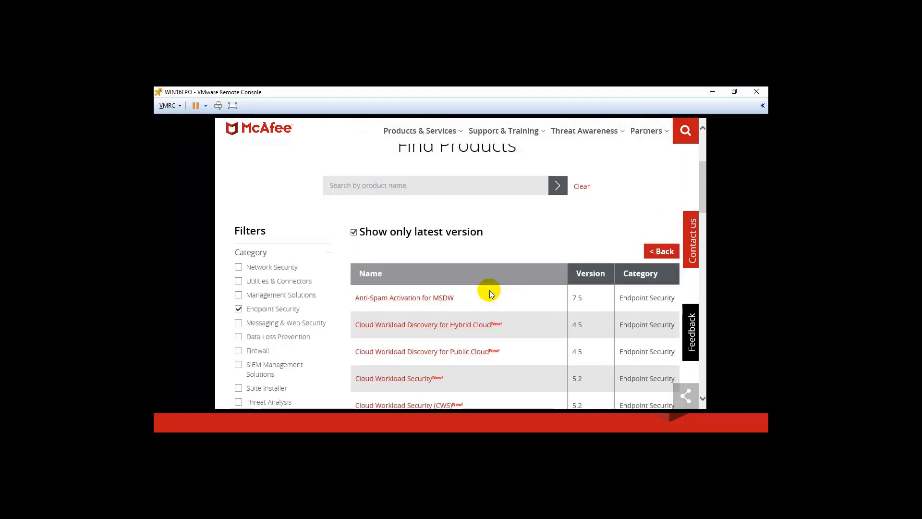
Search products for 'endpoint sec' and review the 8 results, led by McAfee Endpoint Security 10.6
click(456, 187)
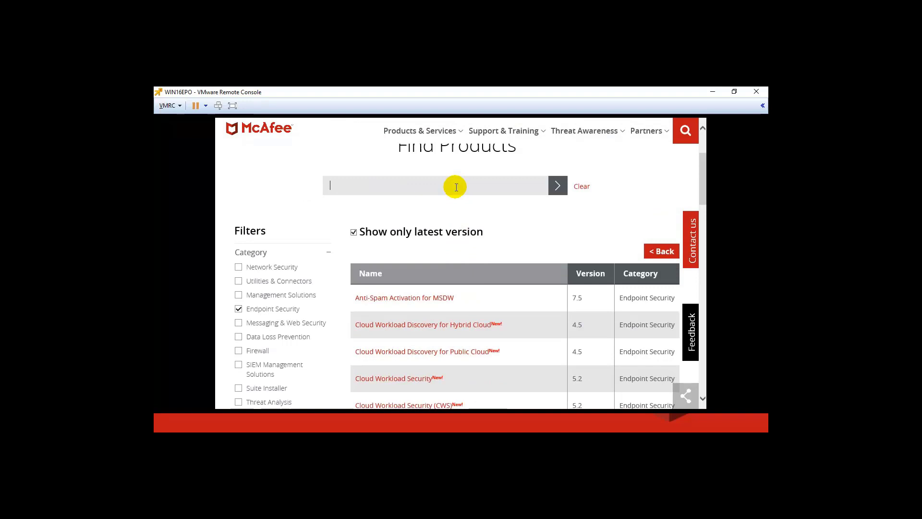
text(endpoint sec)
scroll(455, 186, down, 2)
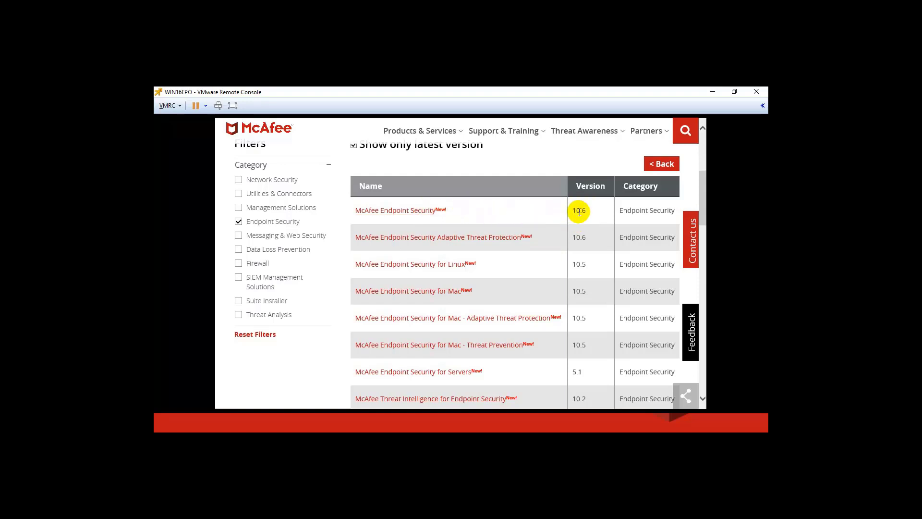
scroll(555, 215, up, 2)
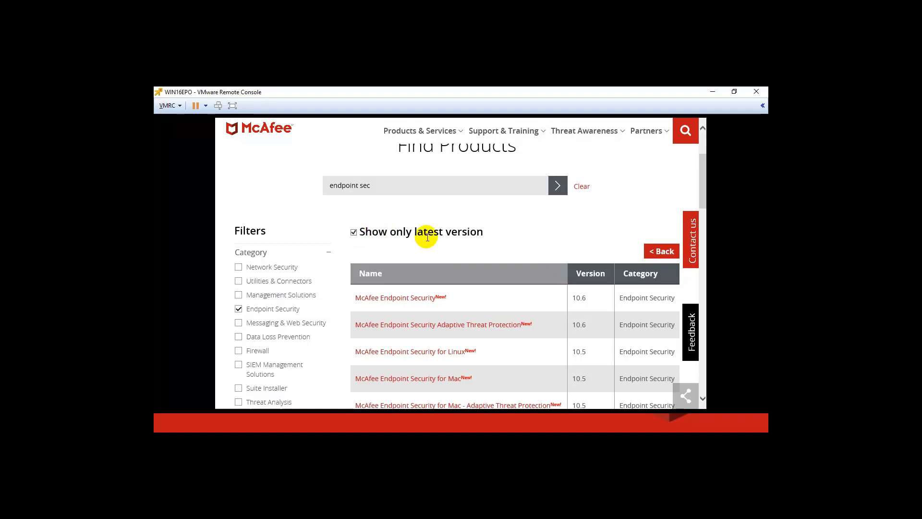
scroll(525, 244, down, 2)
scroll(526, 244, down, 1)
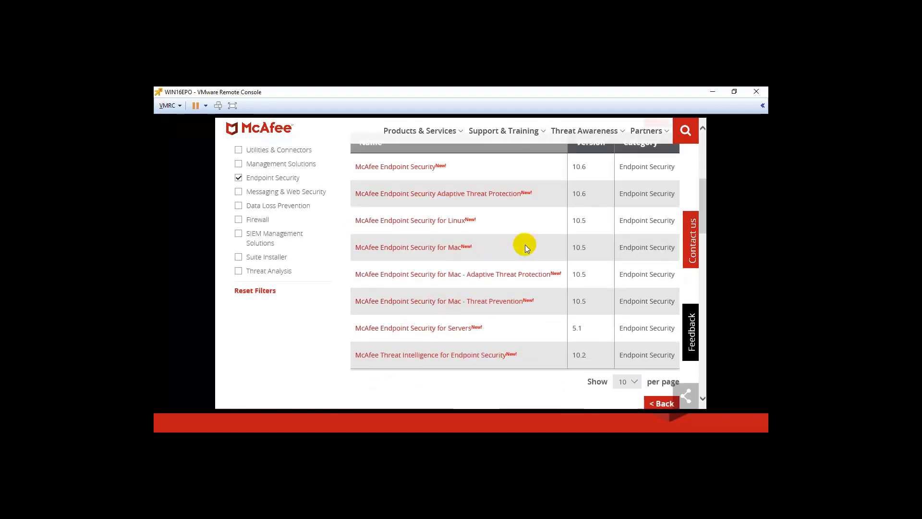
Open the Endpoint Security 10.6 downloads and filter the Type list to EXTENSION only
click(420, 169)
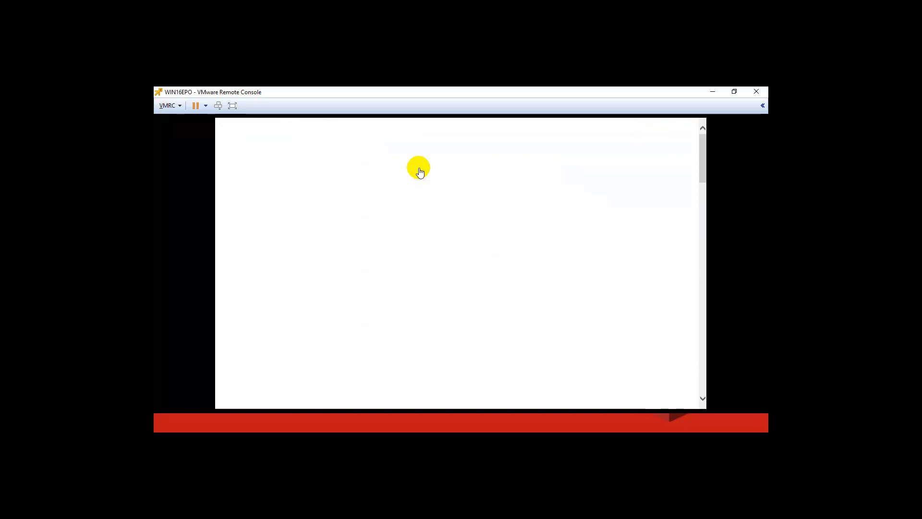
scroll(620, 255, down, 5)
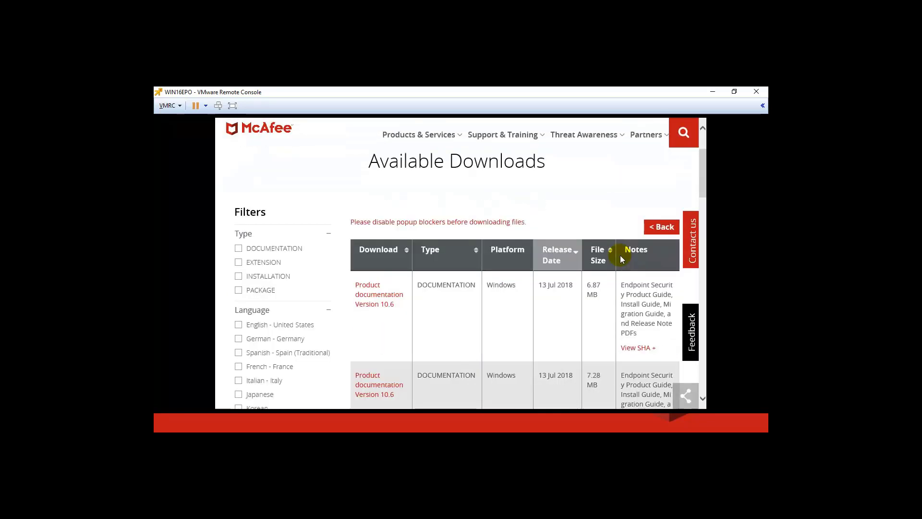
scroll(450, 192, up, 2)
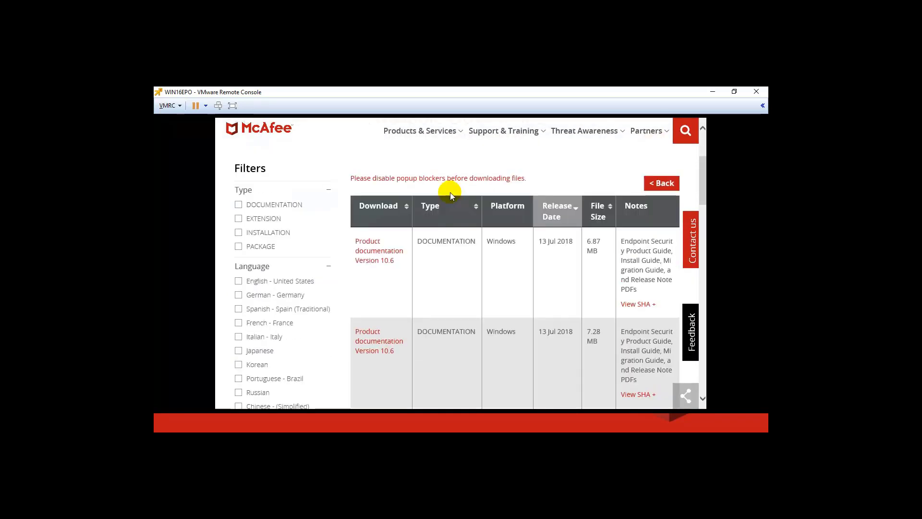
click(238, 205)
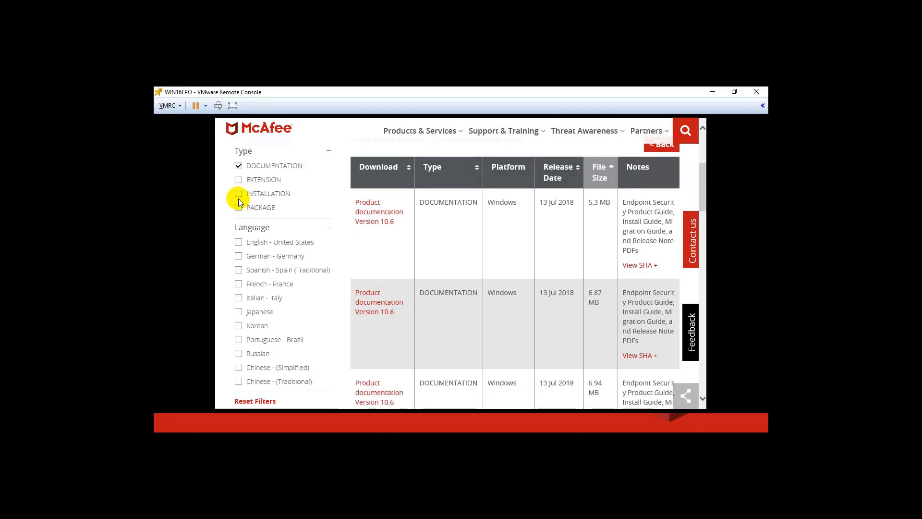
click(239, 180)
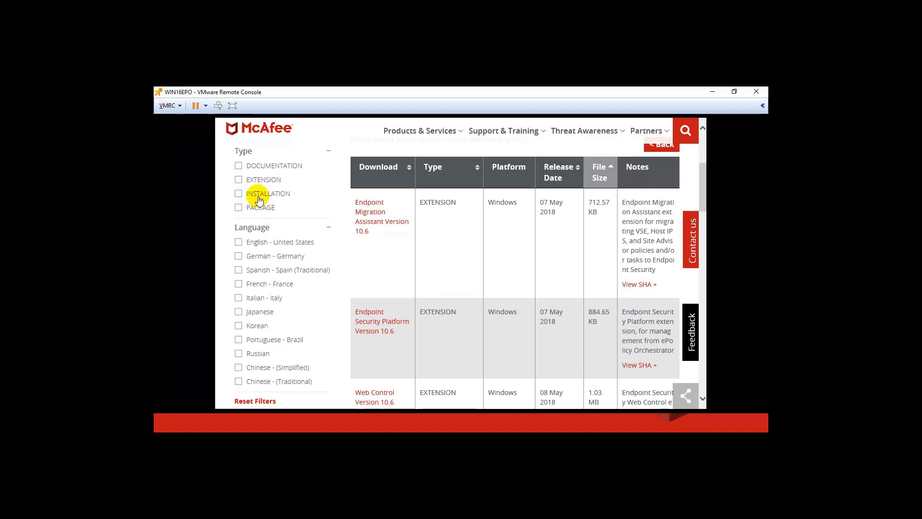
click(239, 179)
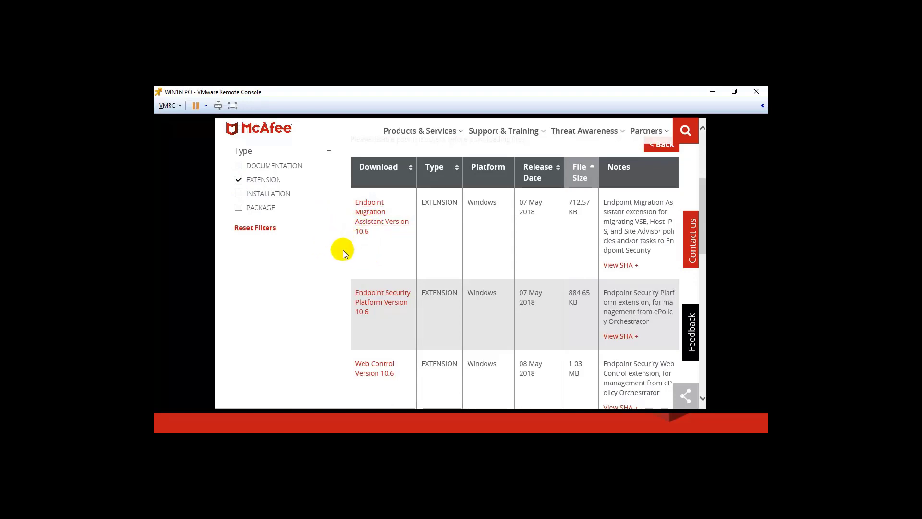
Save the Endpoint Security Platform and Web Control 10.6 extension zips
scroll(337, 249, down, 2)
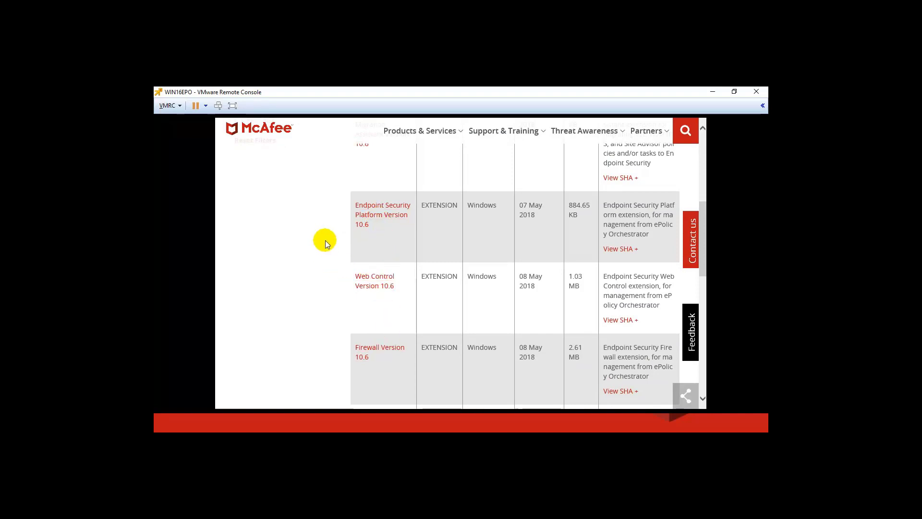
scroll(325, 240, down, 1)
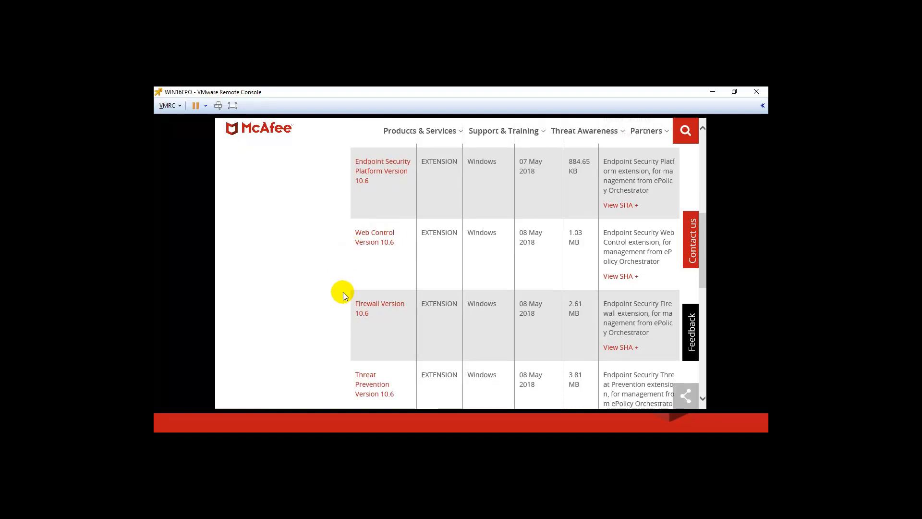
click(377, 176)
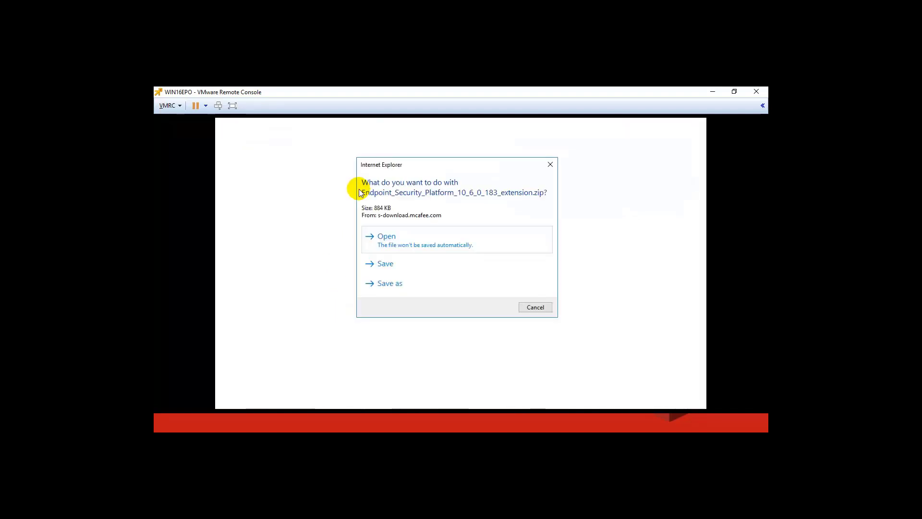
click(385, 264)
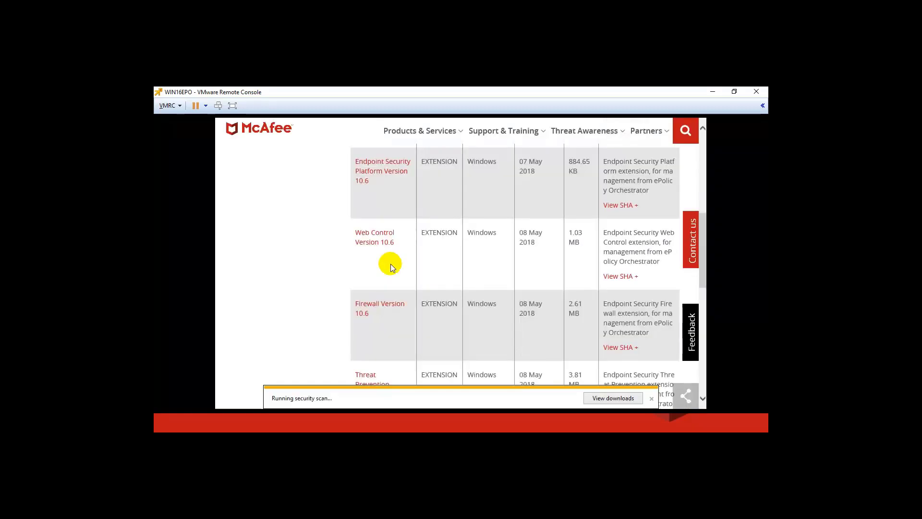
click(383, 240)
click(390, 264)
Save the Firewall and Threat Prevention 10.6 extension zips
click(385, 308)
click(386, 264)
scroll(317, 260, down, 1)
scroll(336, 269, down, 1)
click(373, 295)
click(386, 263)
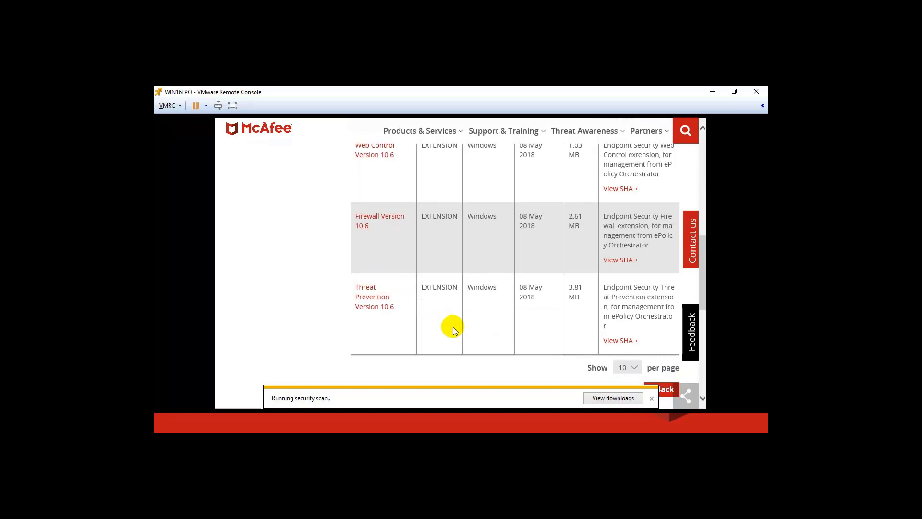
scroll(313, 236, up, 1)
scroll(313, 236, up, 5)
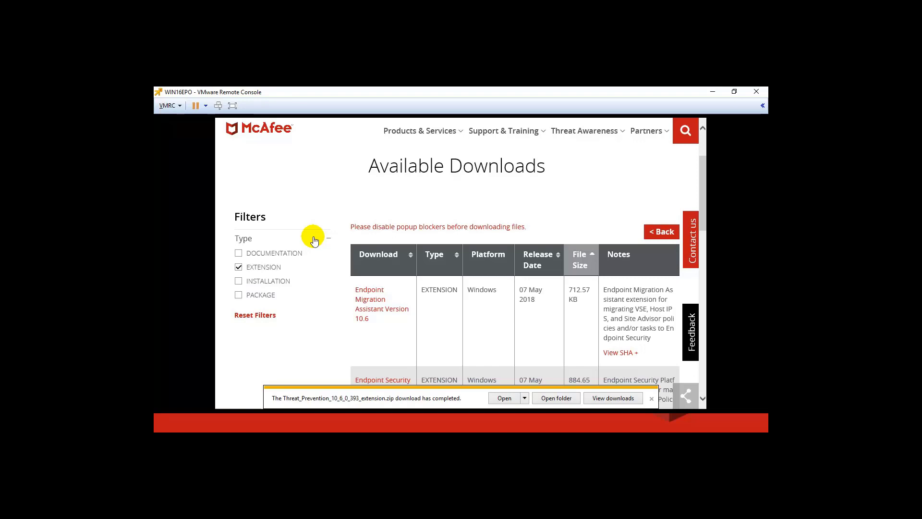
Switch the Type filter from EXTENSION to PACKAGE and clear the earlier download notices
click(239, 266)
scroll(238, 286, down, 2)
scroll(239, 287, down, 2)
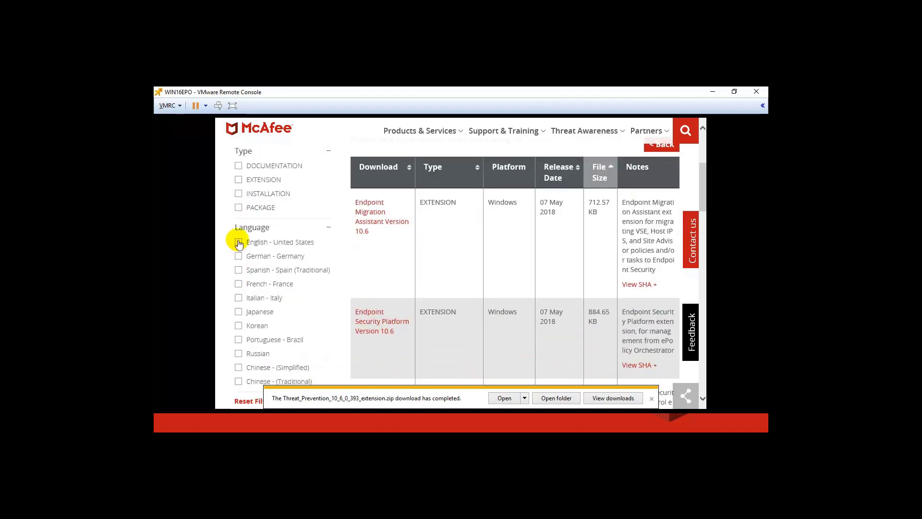
click(239, 208)
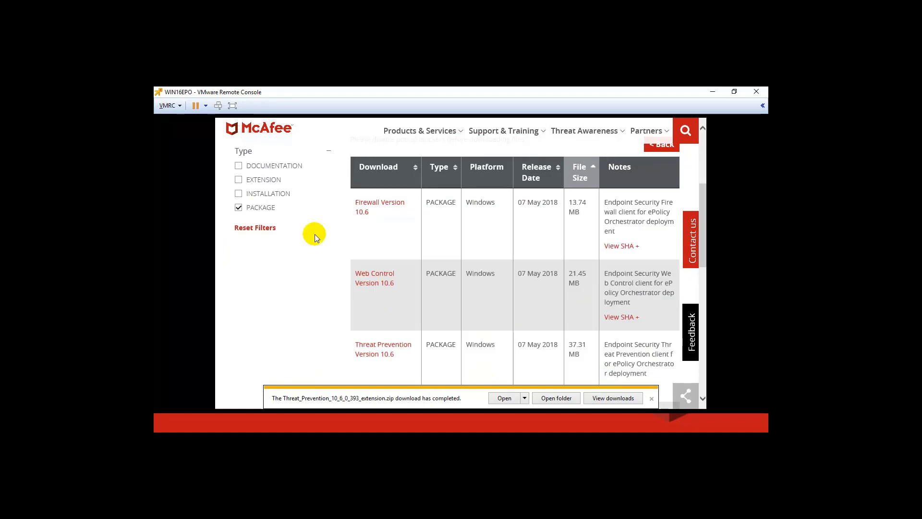
click(651, 398)
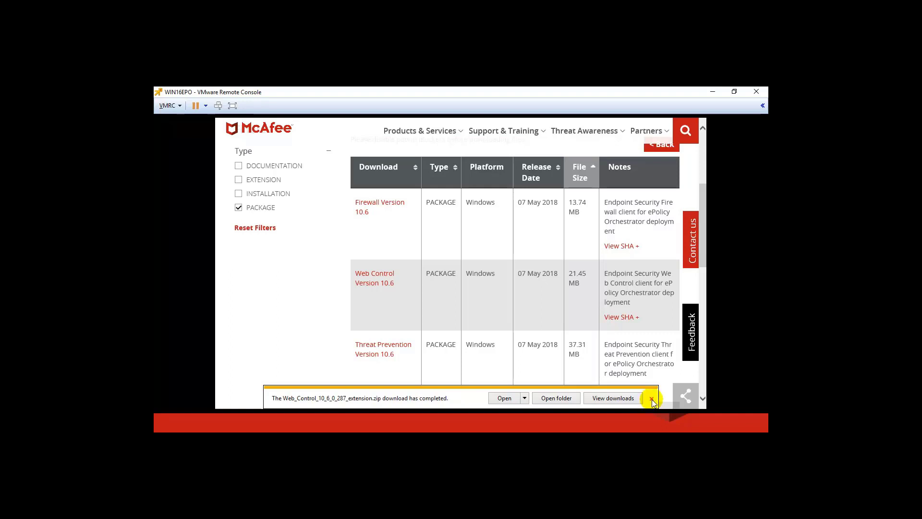
click(651, 398)
click(651, 382)
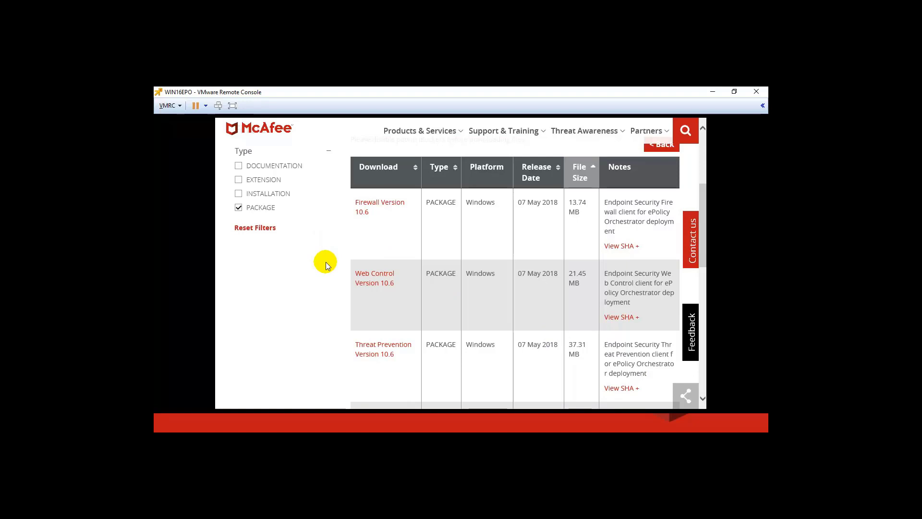
Save the Firewall and Web Control 10.6 client packages
scroll(325, 261, down, 1)
scroll(325, 261, down, 1)
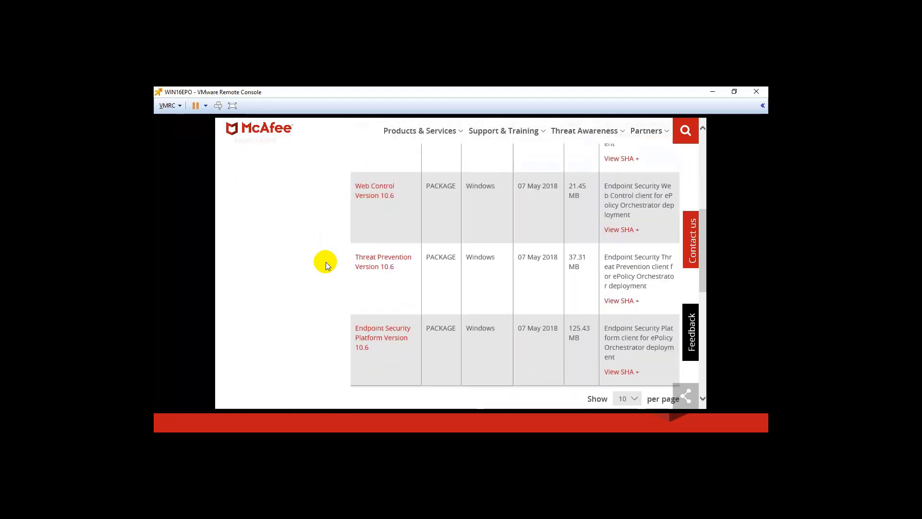
scroll(326, 261, up, 3)
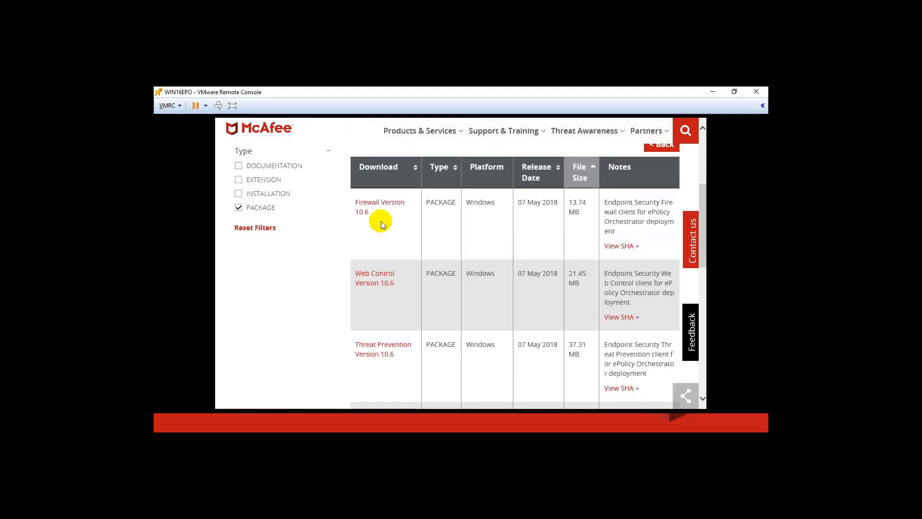
click(389, 206)
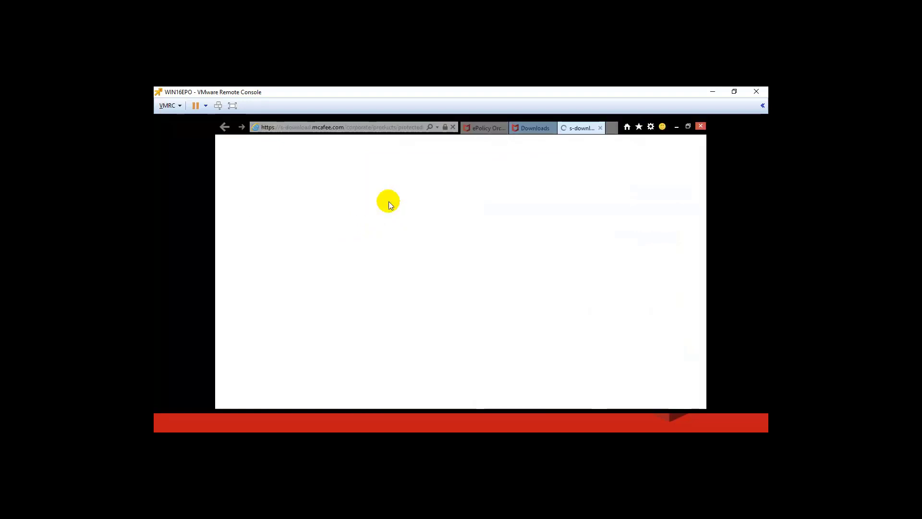
click(392, 265)
click(390, 277)
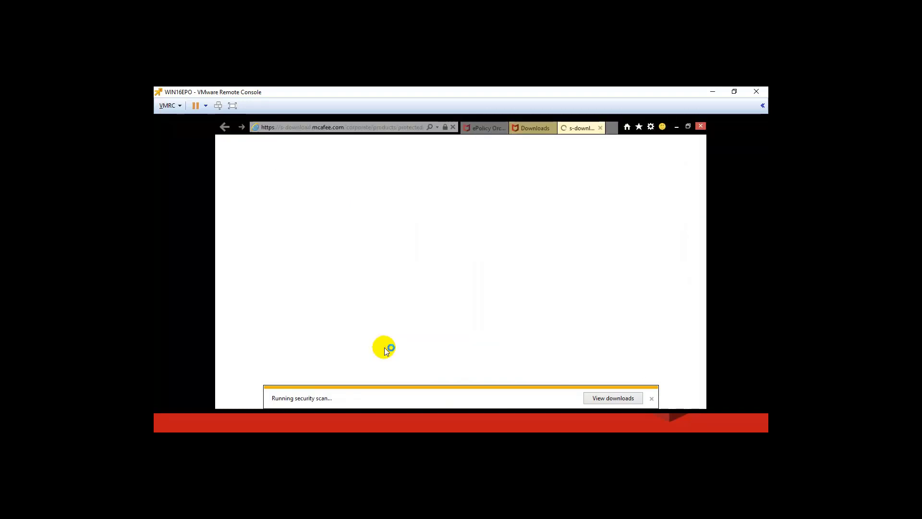
click(382, 264)
Save the Endpoint Security Platform 10.6 client package and close the download notices
scroll(299, 284, down, 2)
click(372, 323)
click(381, 273)
click(651, 399)
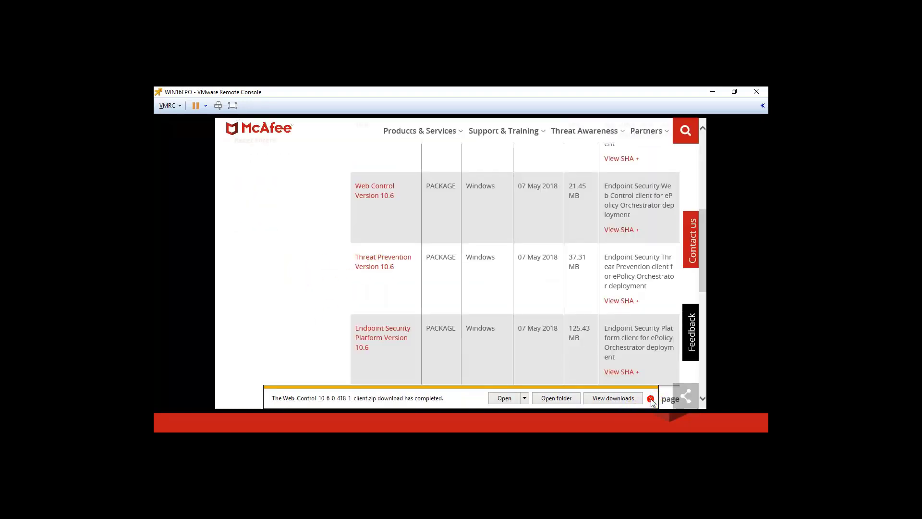
click(652, 398)
click(651, 382)
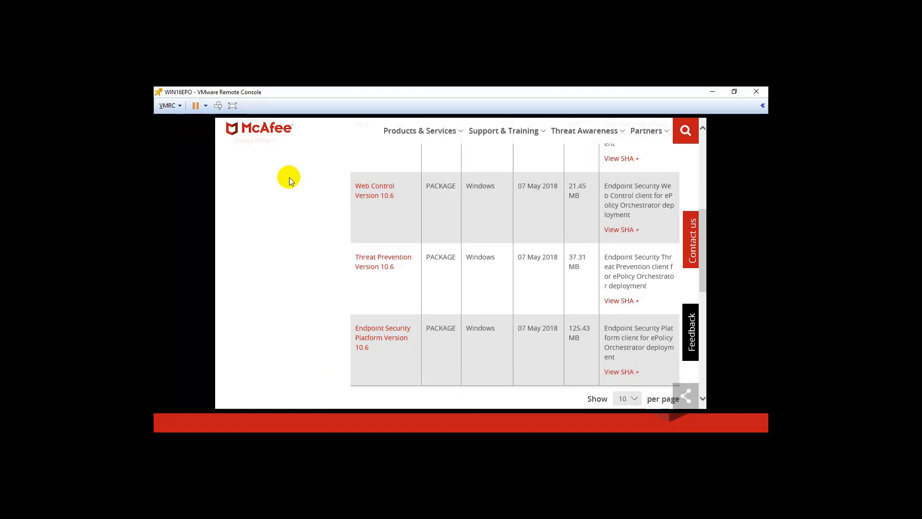
Log on to ePO, go to Software > Extensions and start Install Extension
mouse_move(554, 101)
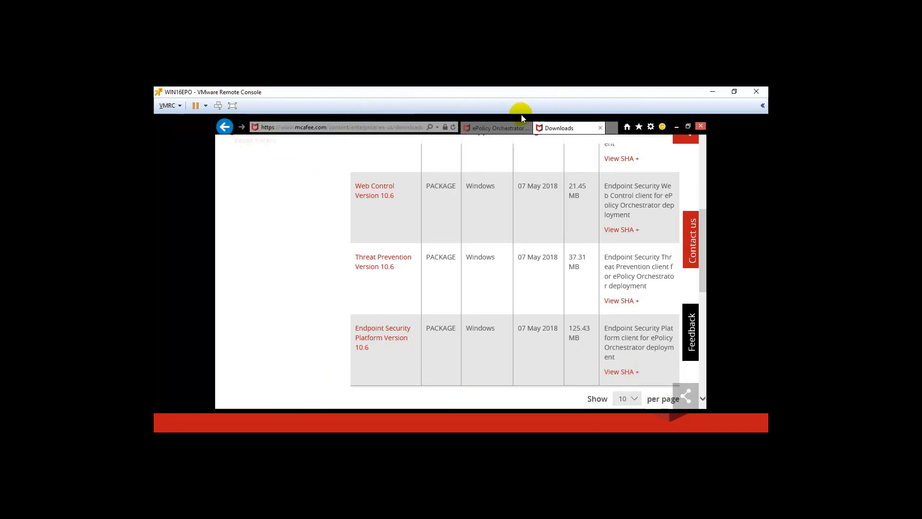
click(492, 128)
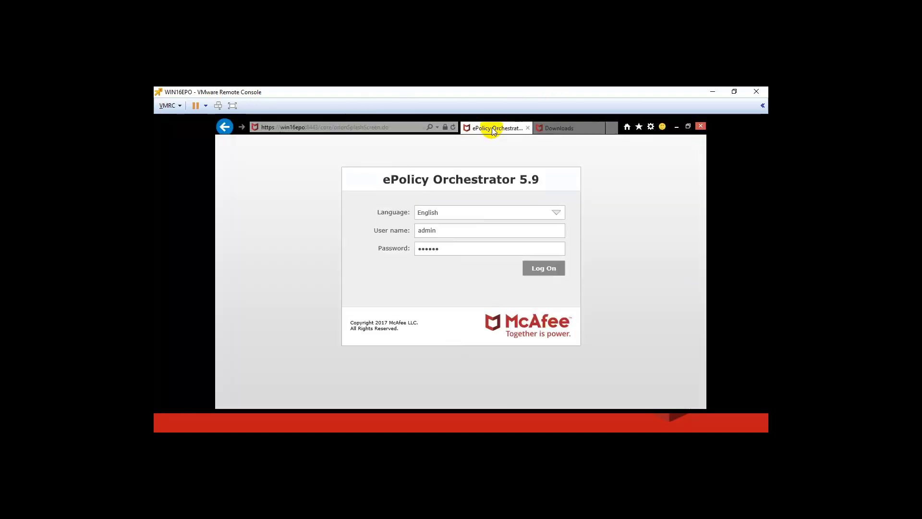
click(543, 269)
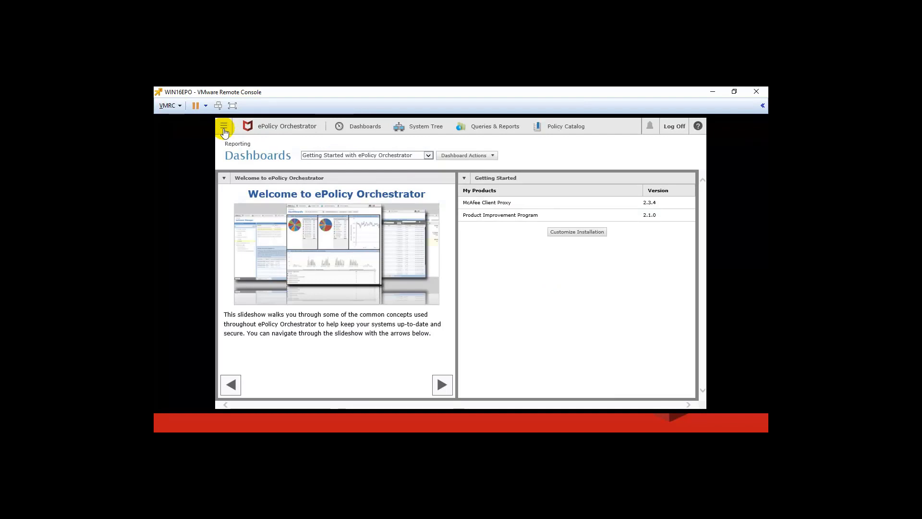
click(224, 128)
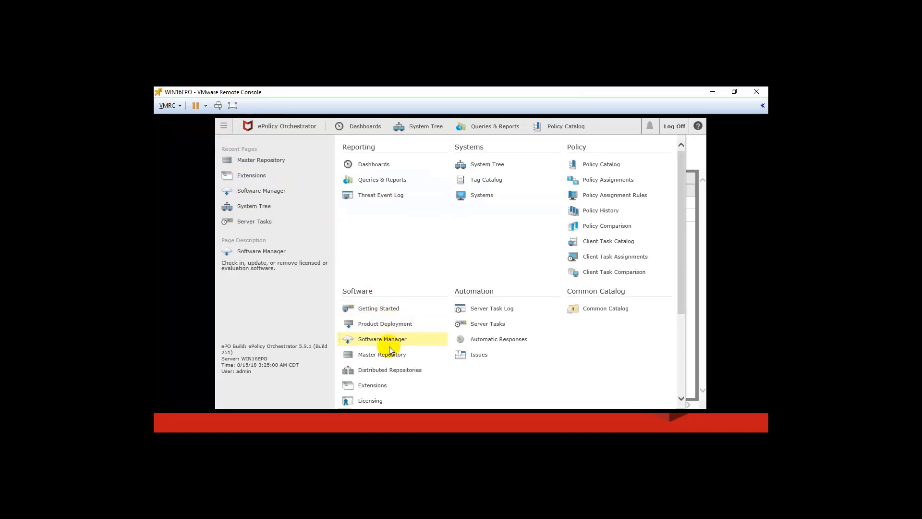
click(376, 388)
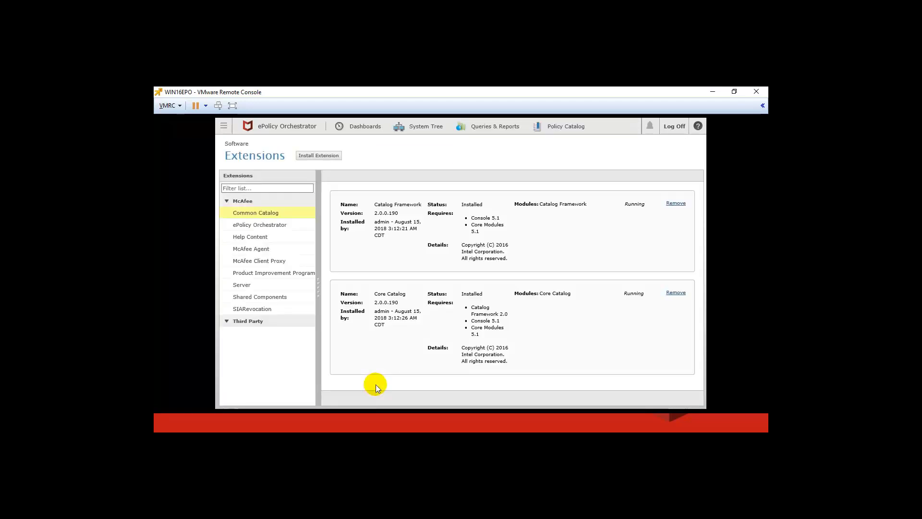
click(327, 158)
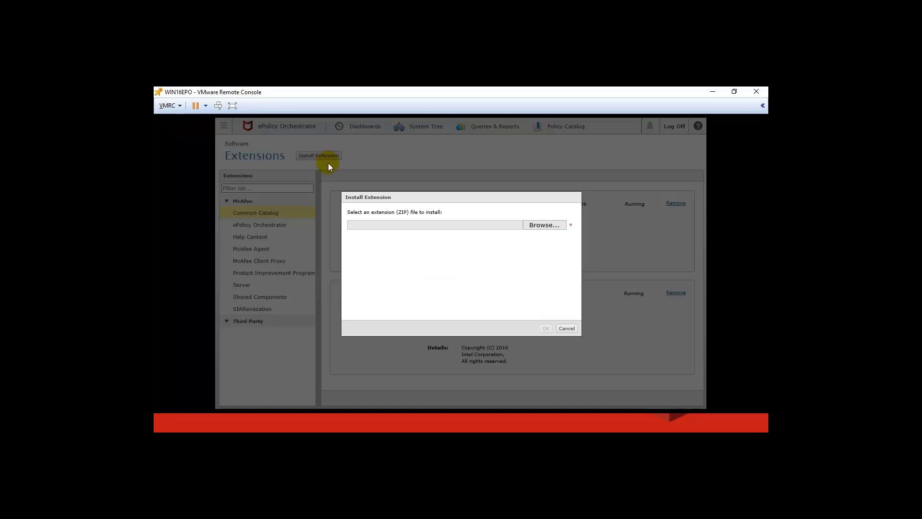
Browse to the Downloads folder for the extension zip, then show Downloads in File Explorer
click(533, 225)
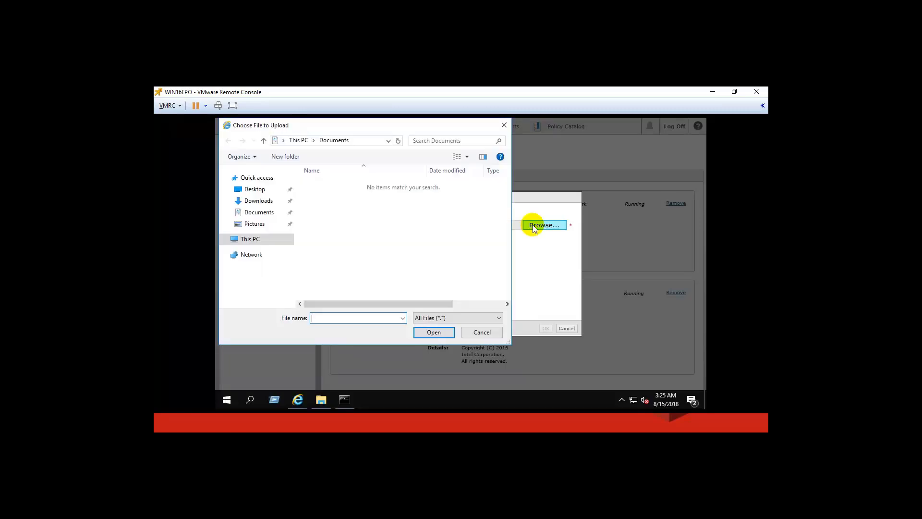
click(261, 201)
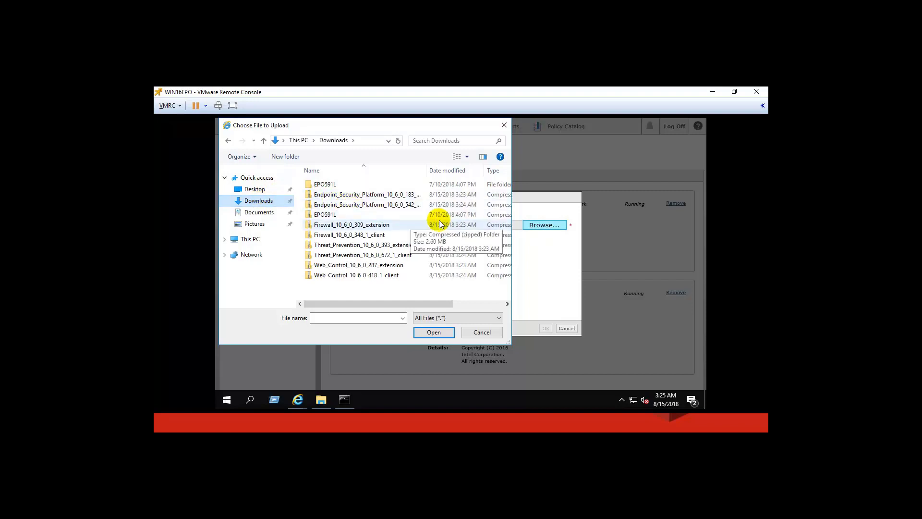
drag(435, 173, 457, 173)
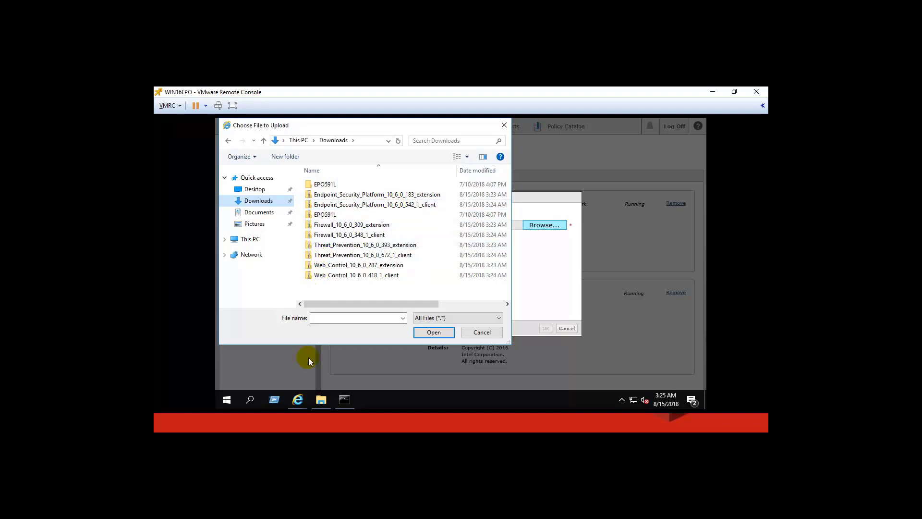
click(322, 400)
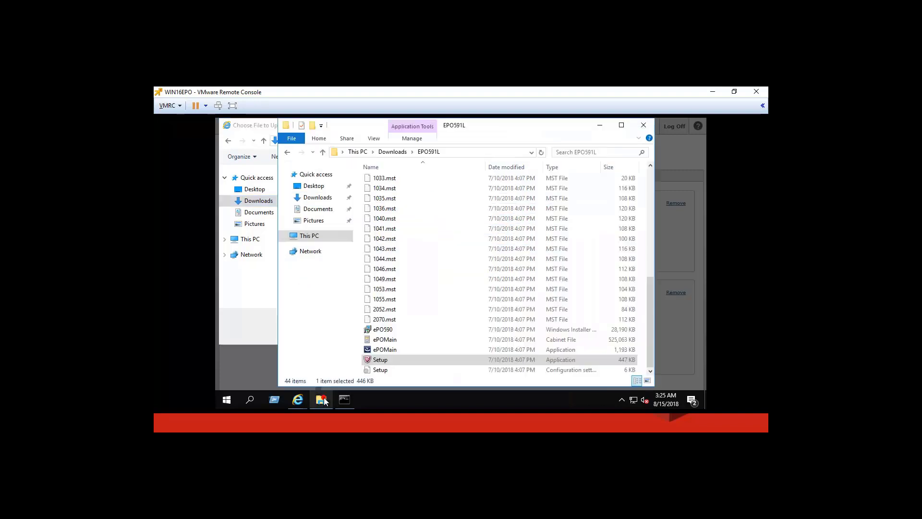
click(319, 199)
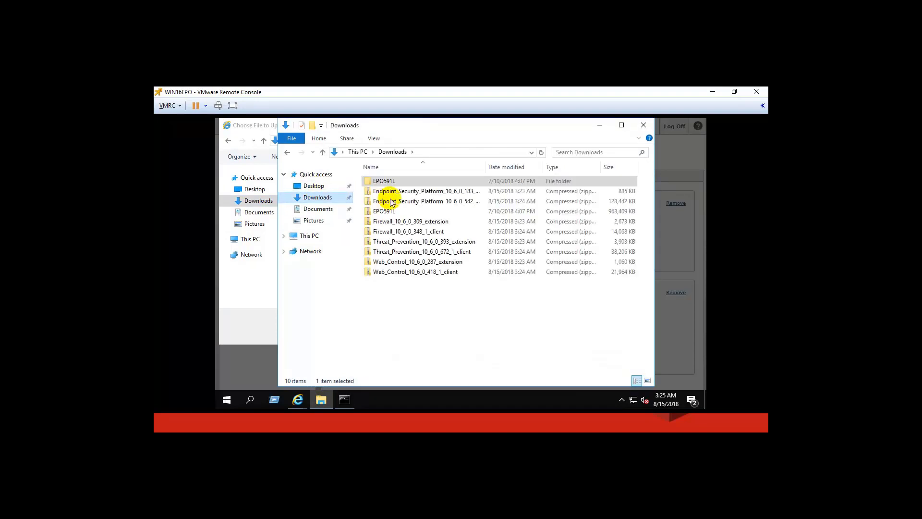
Look inside the Platform 183_extension and 542_1_client zips, then return to the file picker
drag(486, 171, 506, 174)
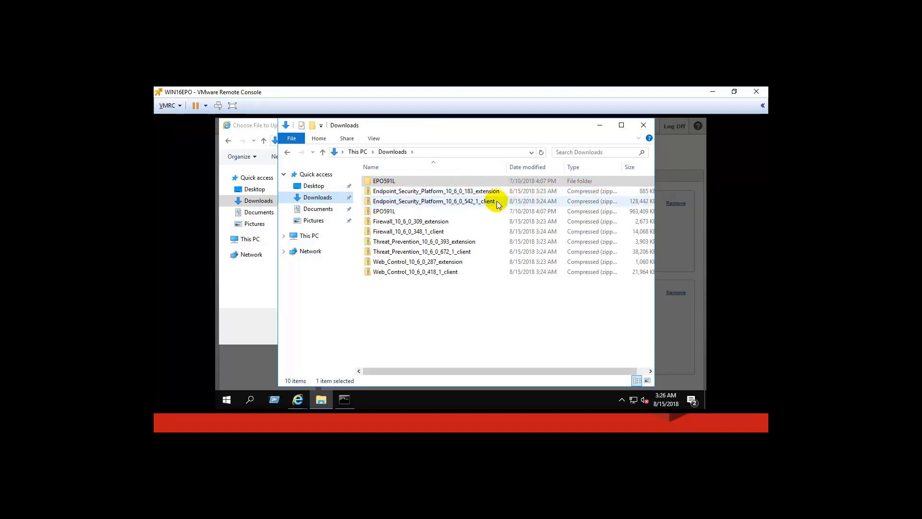
double_click(476, 192)
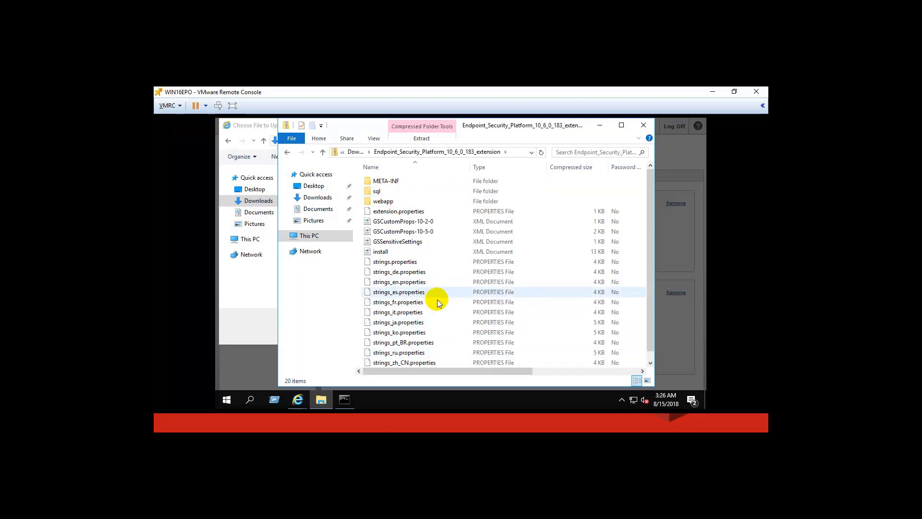
scroll(437, 302, down, 1)
scroll(437, 302, up, 1)
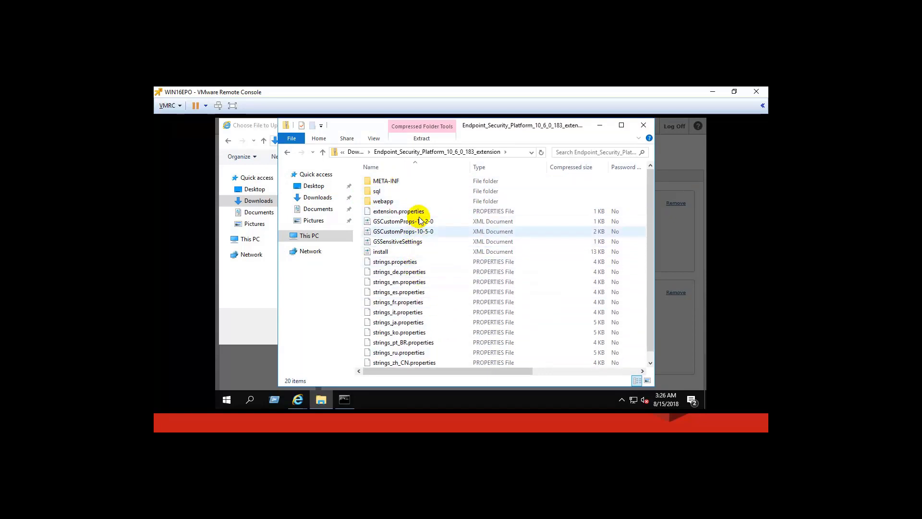
click(356, 152)
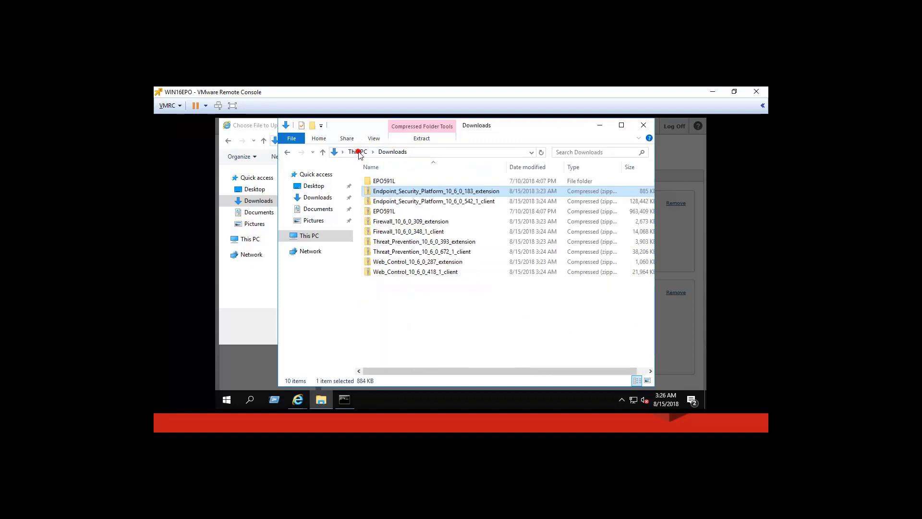
double_click(446, 203)
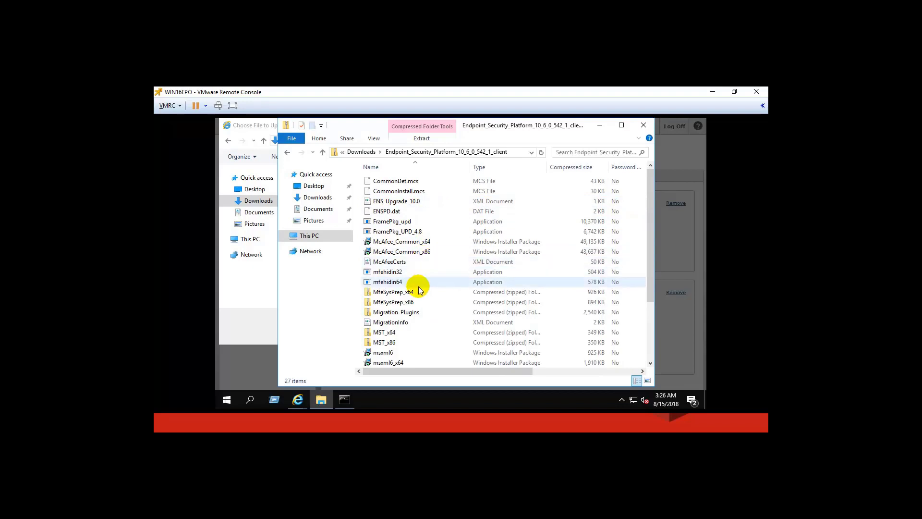
click(371, 152)
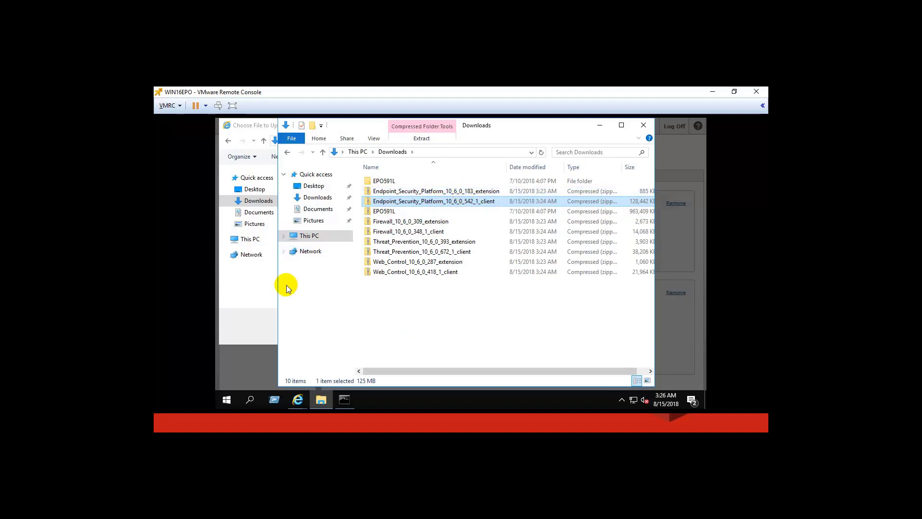
click(259, 292)
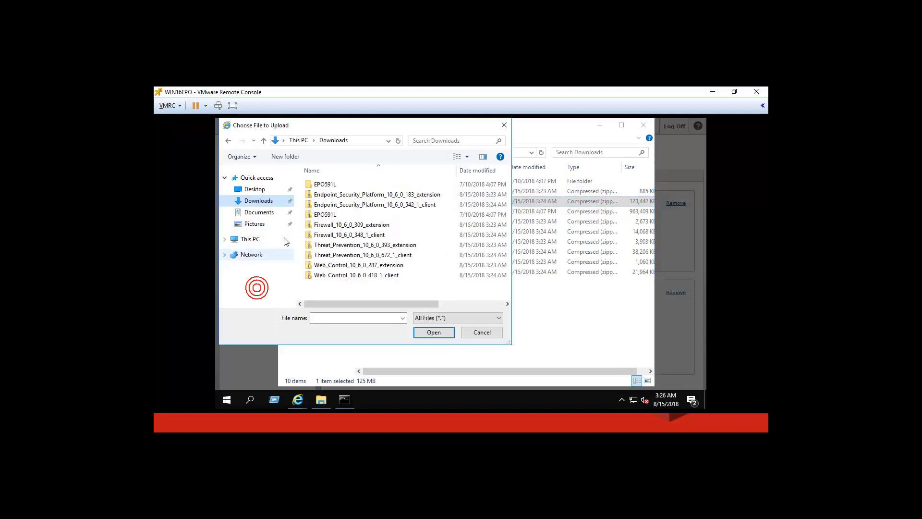
Install the Endpoint Security Platform 10.6 extension zip and view its details
double_click(381, 202)
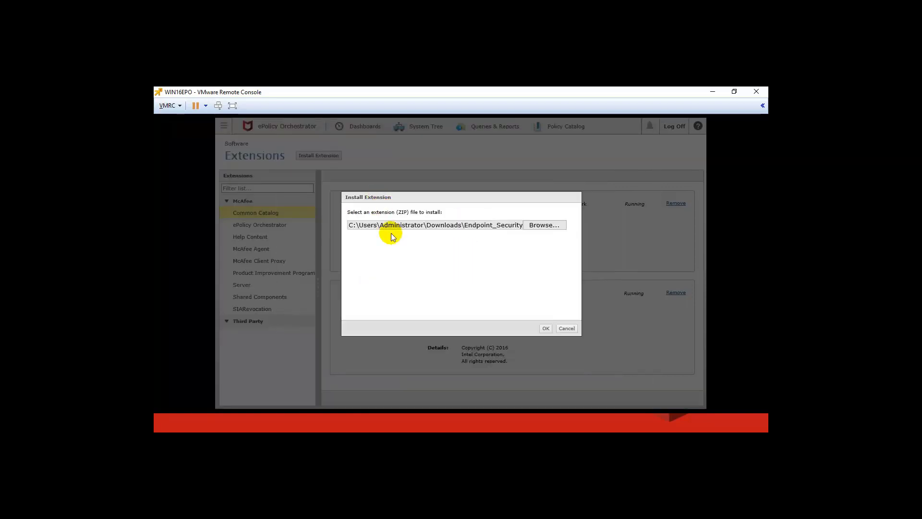
click(546, 330)
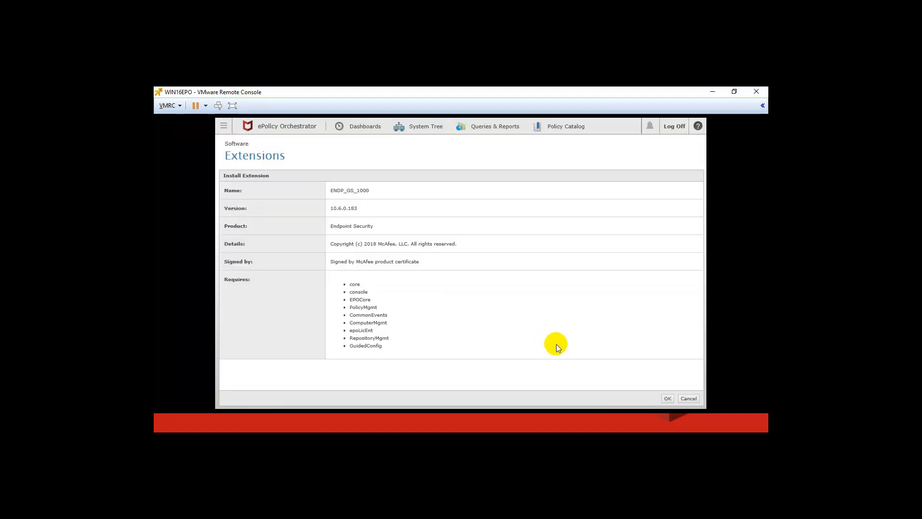
click(668, 399)
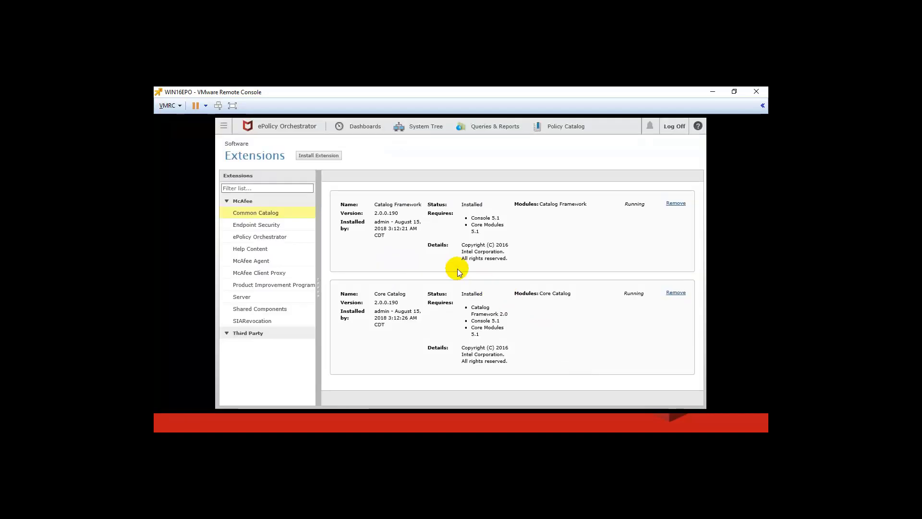
click(272, 225)
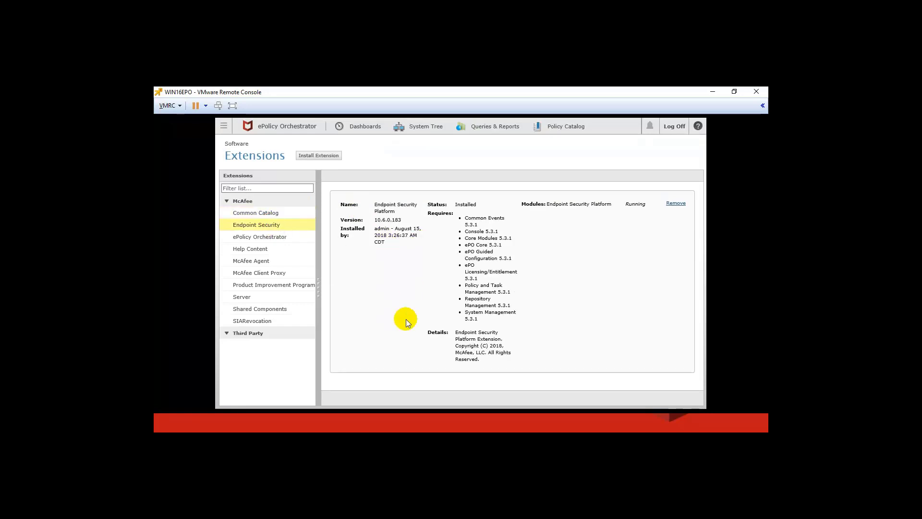
Install the Endpoint Security Firewall 10.6 extension
click(334, 160)
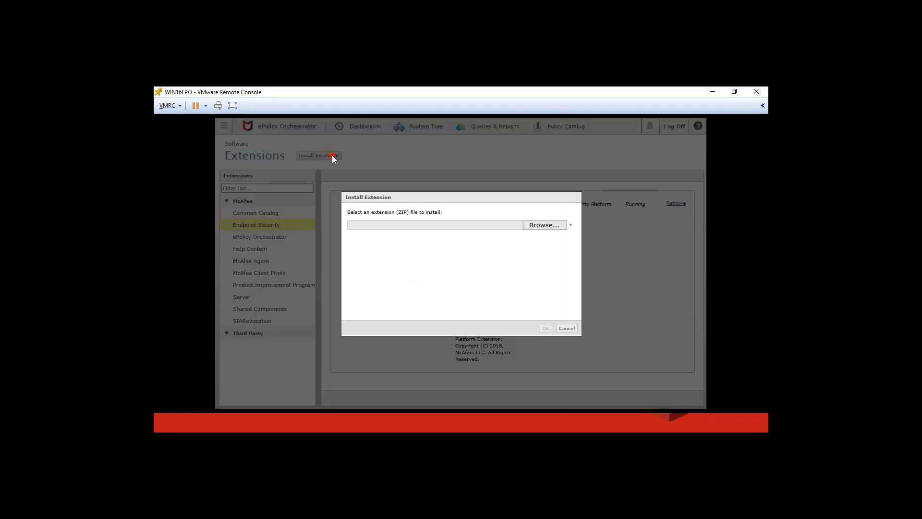
click(545, 229)
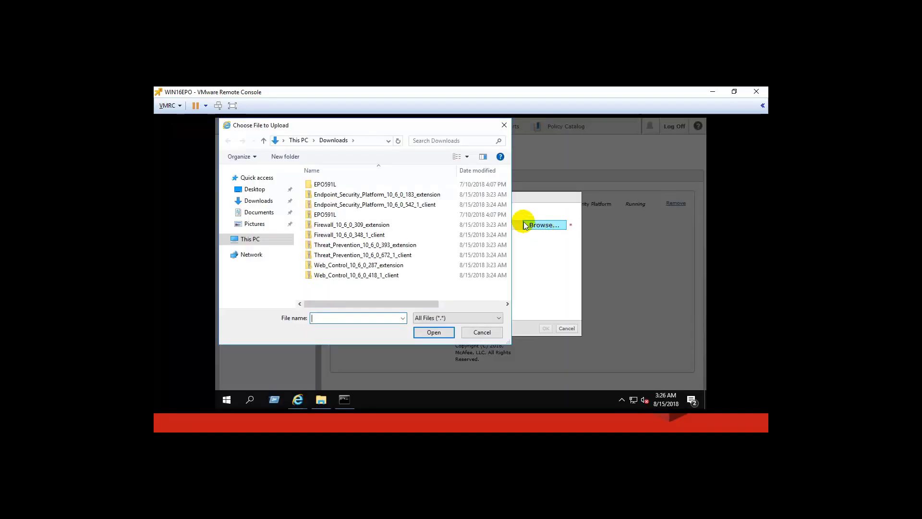
double_click(379, 225)
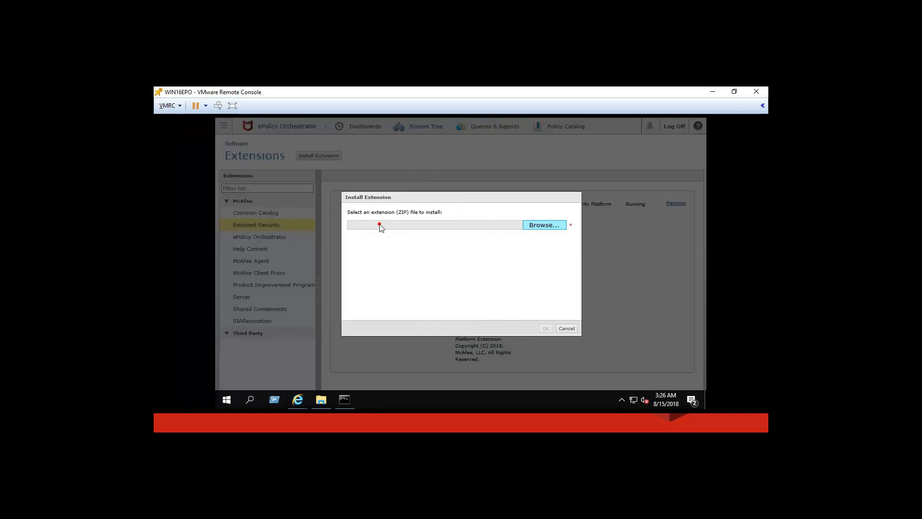
click(546, 329)
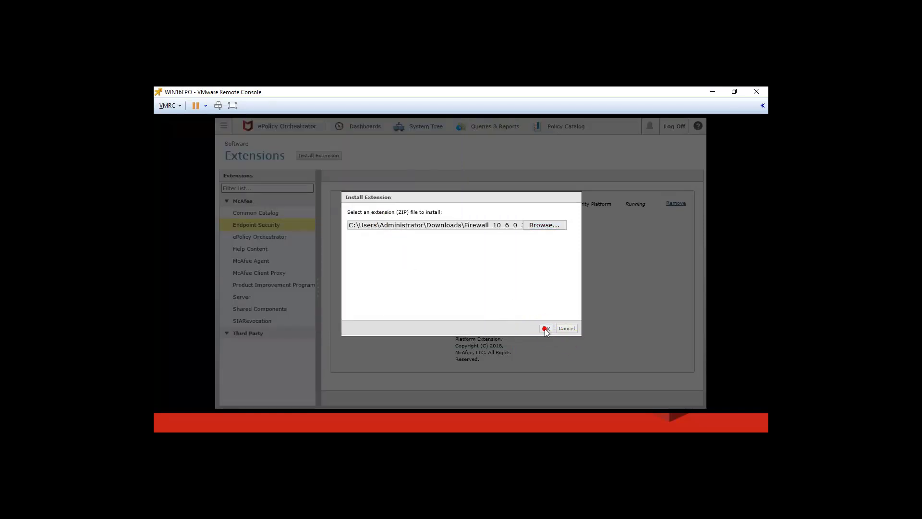
click(670, 400)
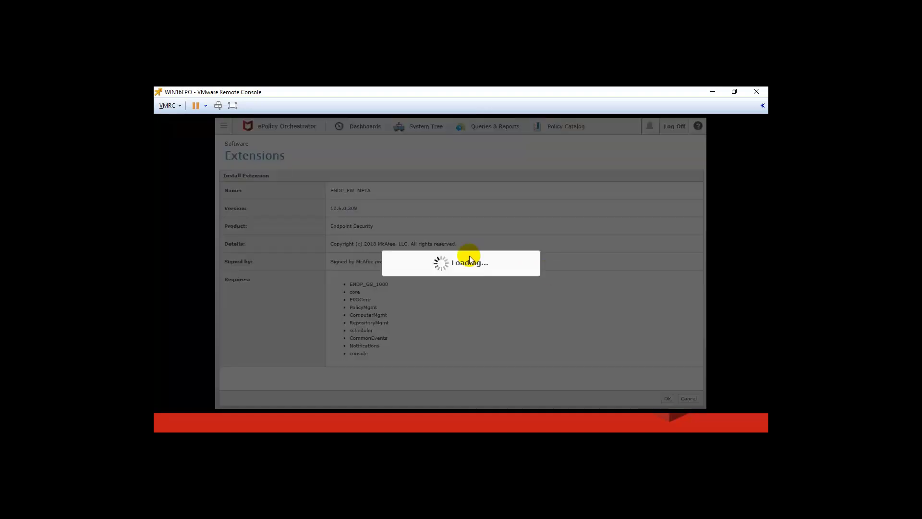
Install the Endpoint Security Threat Prevention 10.6 extension
click(319, 155)
click(544, 225)
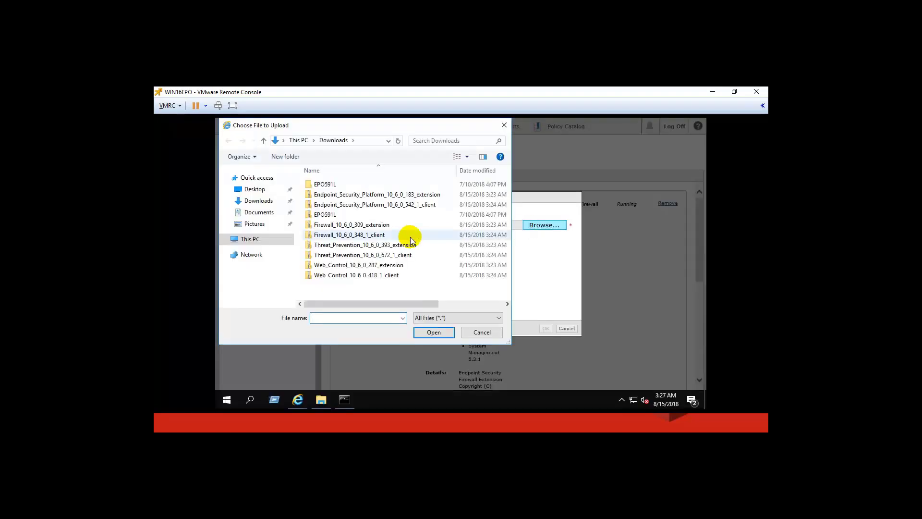
double_click(367, 244)
click(546, 328)
click(668, 398)
click(335, 158)
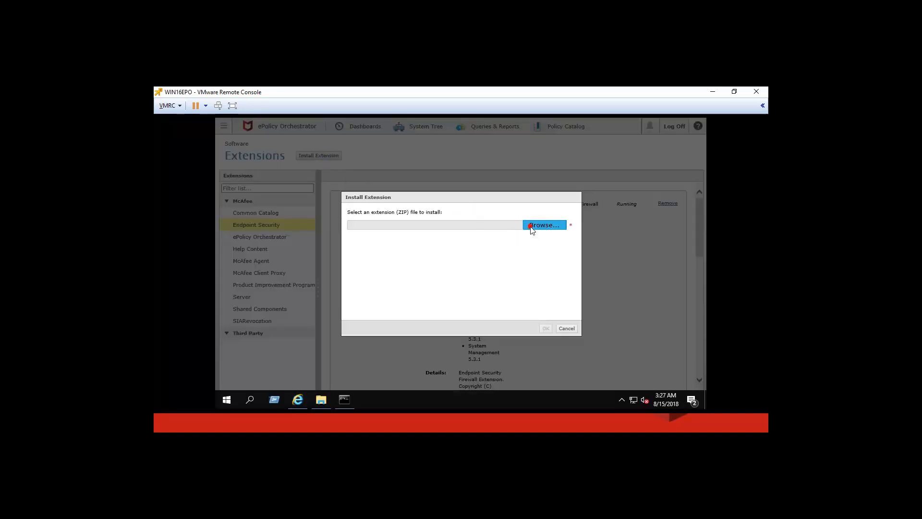
click(545, 224)
click(367, 244)
click(433, 332)
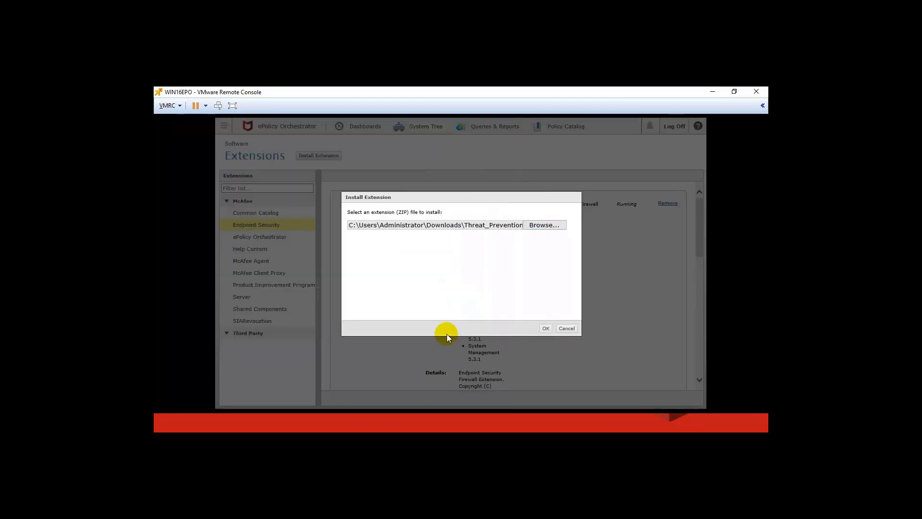
Install the Endpoint Security Web Control 10.6 extension and review the extensions list
click(544, 225)
double_click(354, 265)
click(545, 328)
click(668, 398)
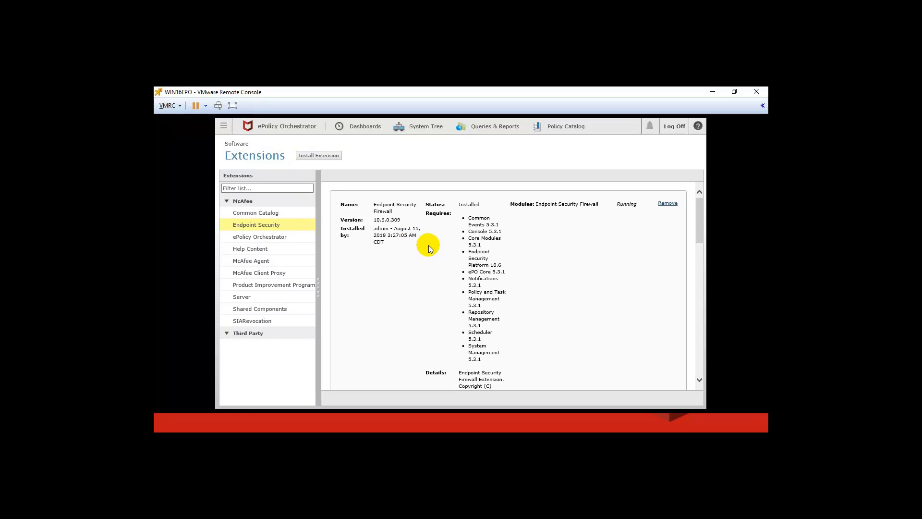
scroll(428, 245, down, 4)
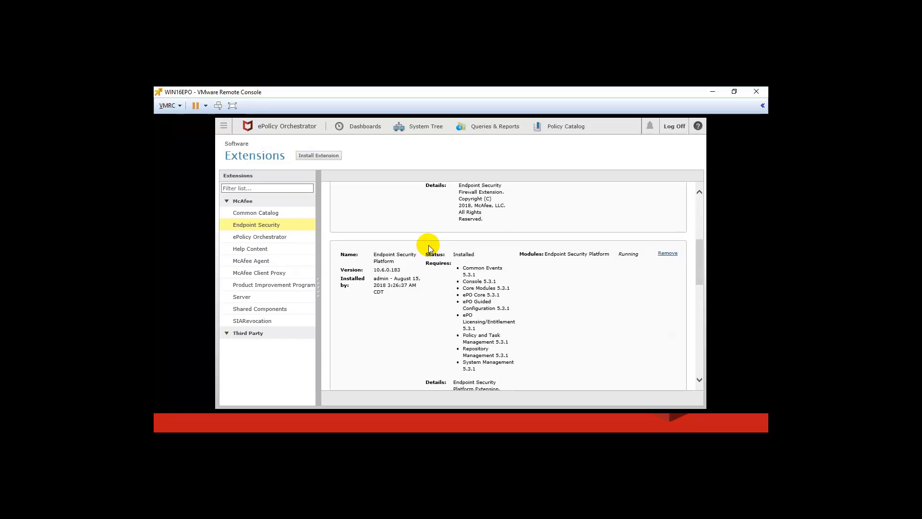
scroll(428, 245, down, 8)
scroll(428, 245, down, 2)
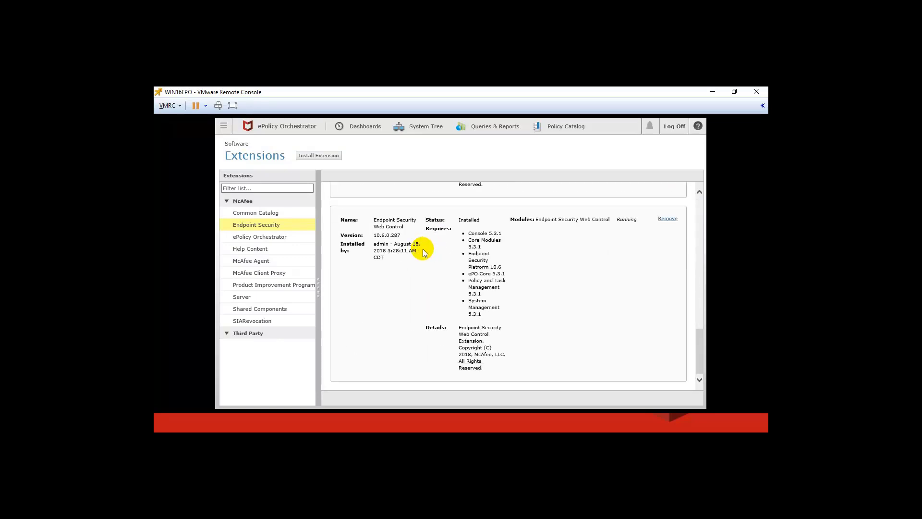
Go to the Master Repository from Recent Pages and launch Check In Package
click(224, 128)
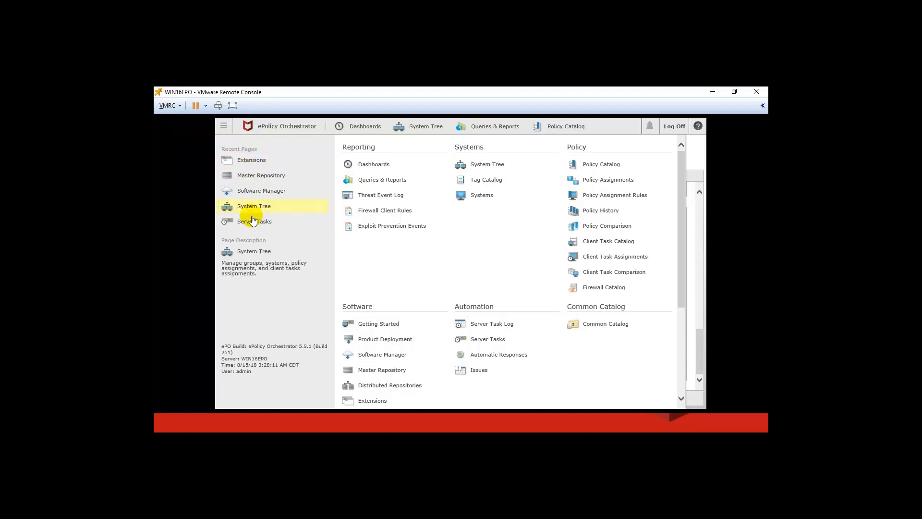
click(254, 178)
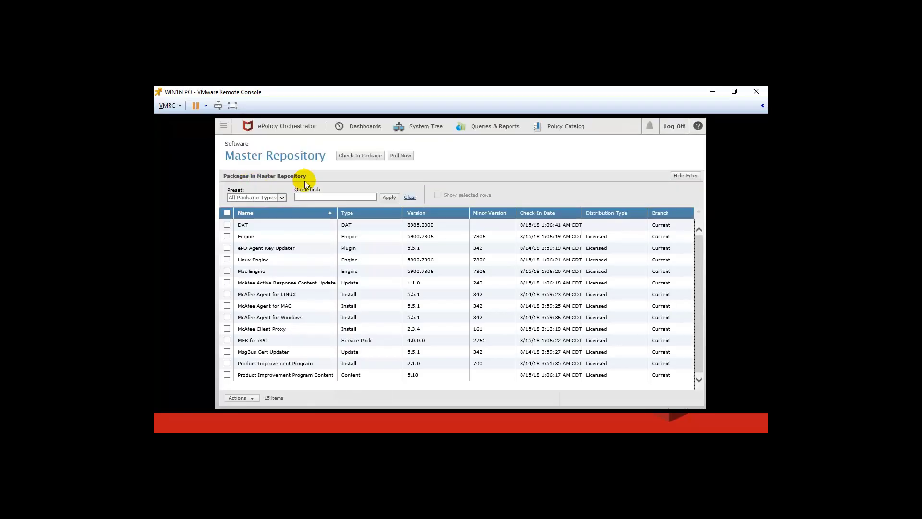
click(368, 156)
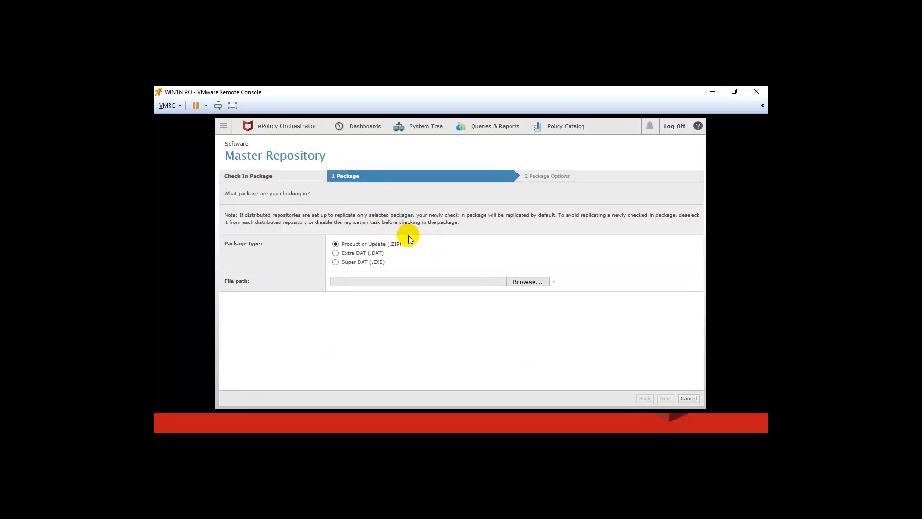
Check in the Endpoint Security Platform 10.6 client package
click(521, 282)
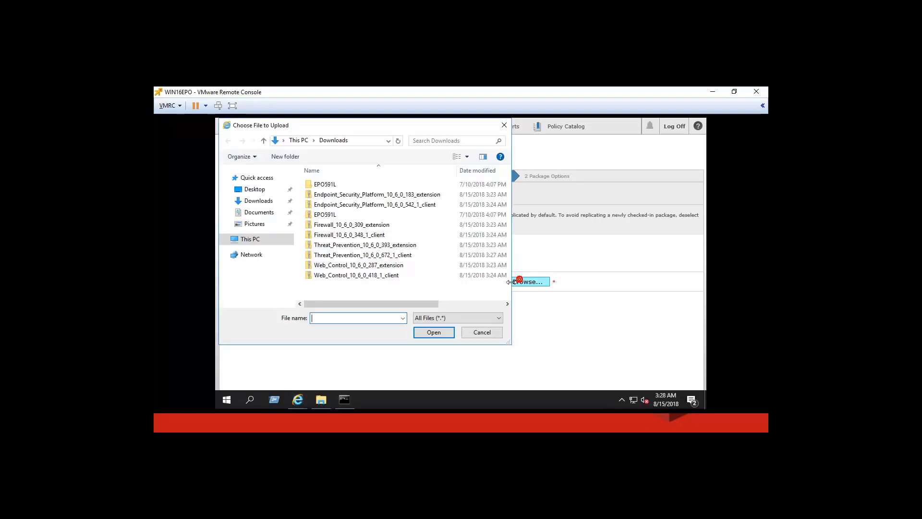
double_click(378, 206)
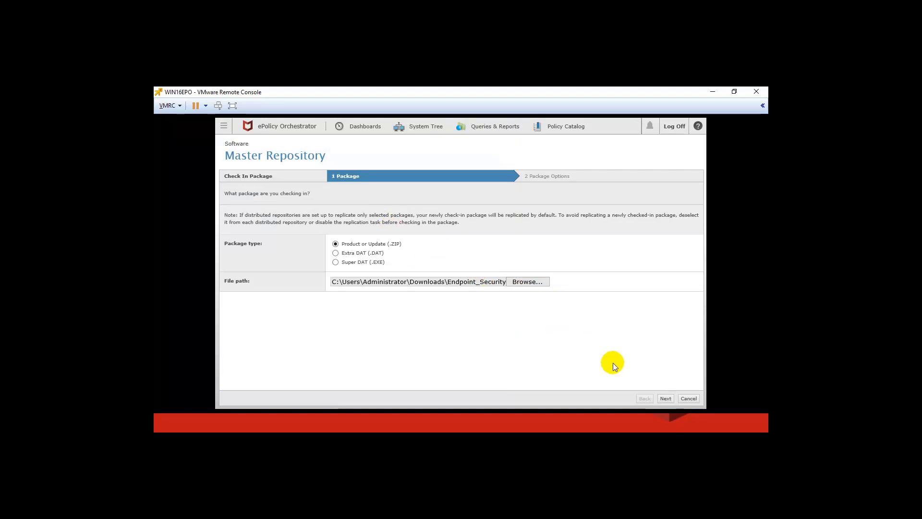
click(665, 398)
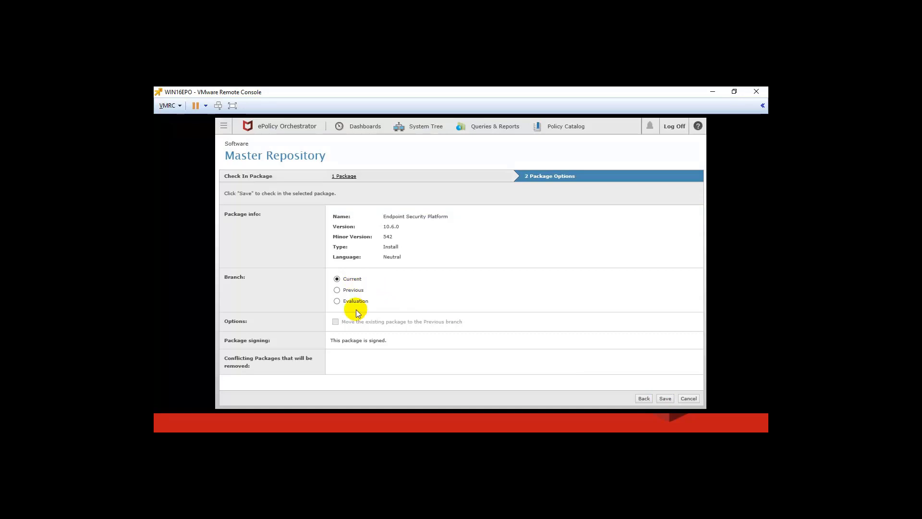
click(665, 399)
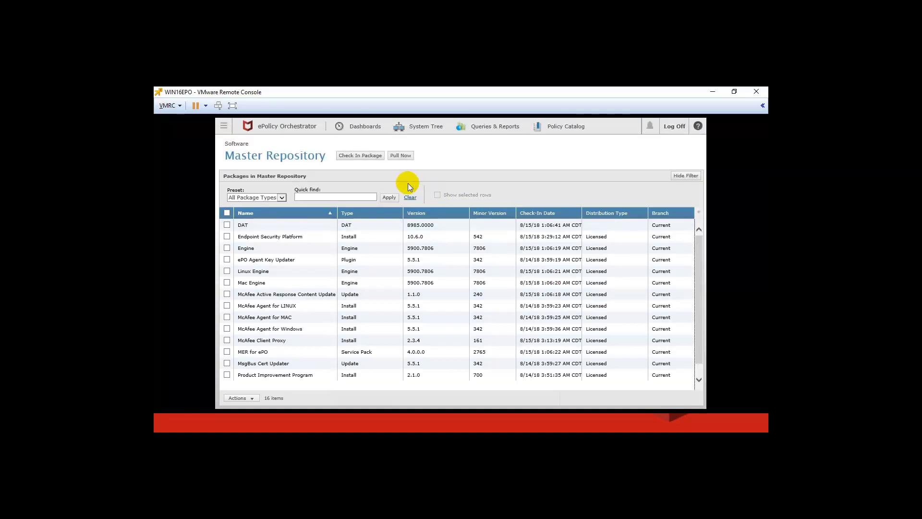
Check in the Endpoint Security Firewall 10.6 client package
click(363, 156)
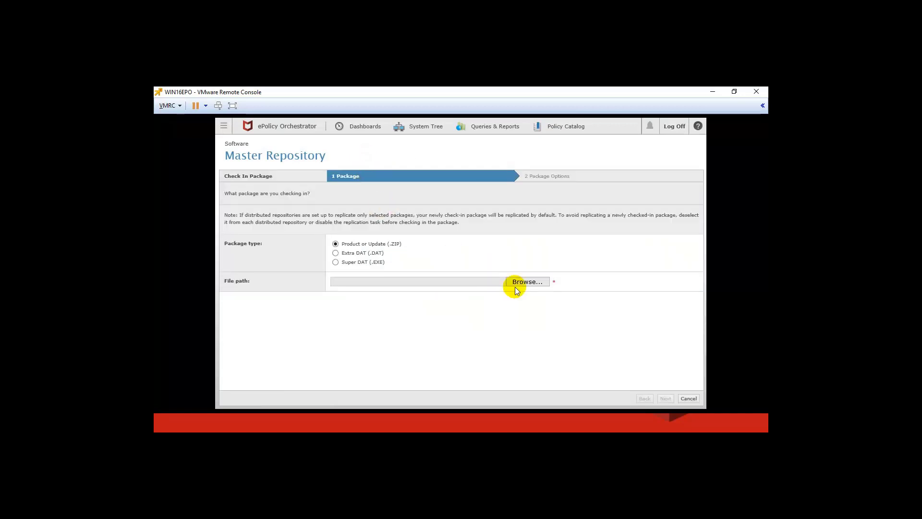
click(523, 283)
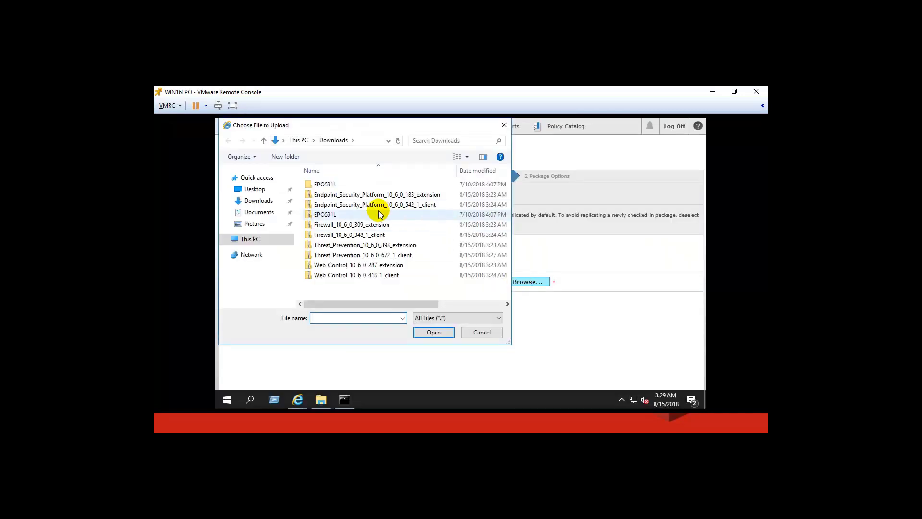
double_click(368, 235)
click(664, 397)
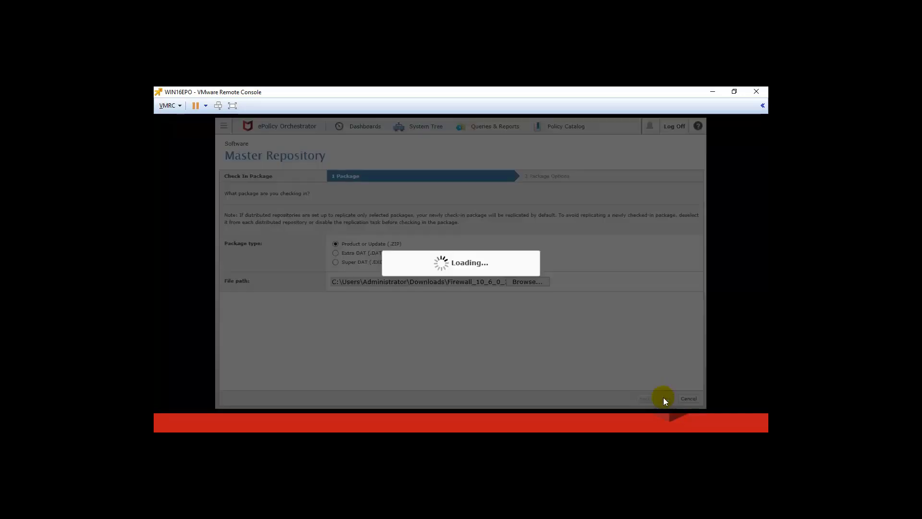
click(663, 397)
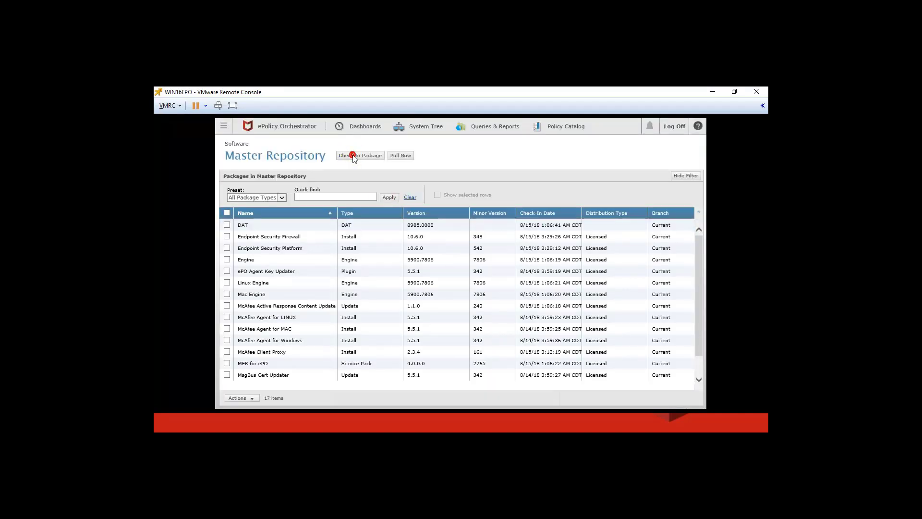
Check in the Endpoint Security Threat Prevention 10.6 client package
click(350, 156)
click(524, 281)
double_click(478, 255)
click(666, 398)
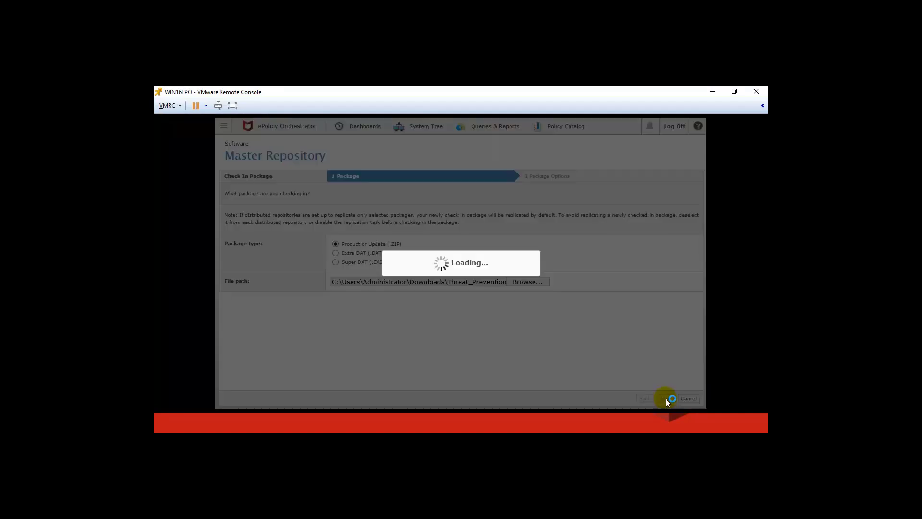
click(665, 398)
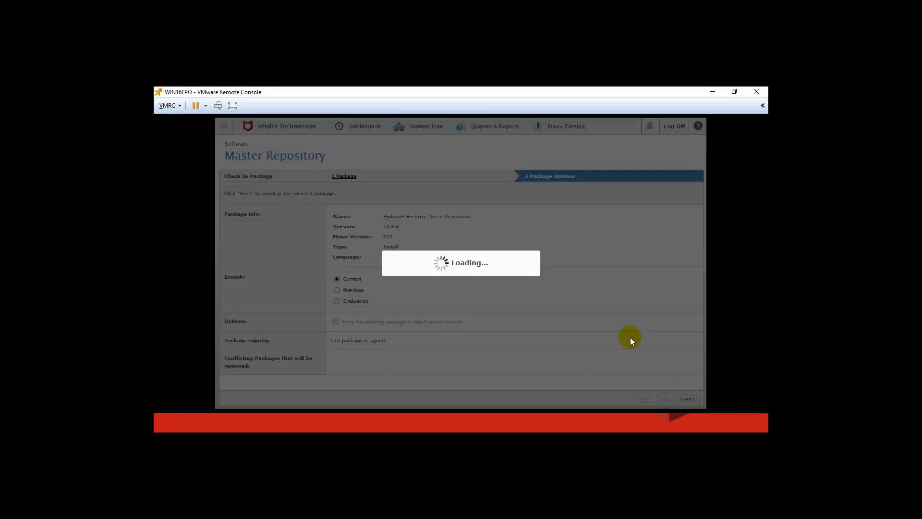
Check in the Endpoint Security Web Control 10.6 client package
click(356, 156)
click(526, 278)
double_click(403, 264)
click(666, 398)
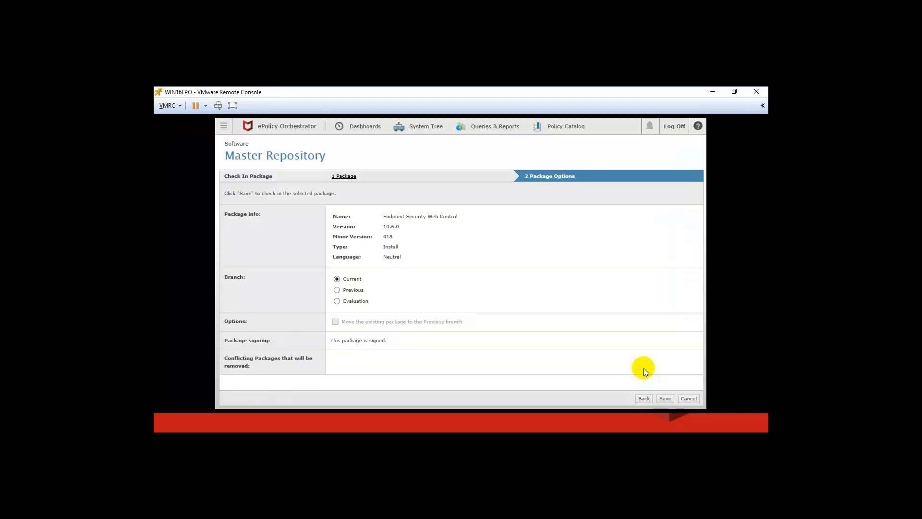
click(664, 398)
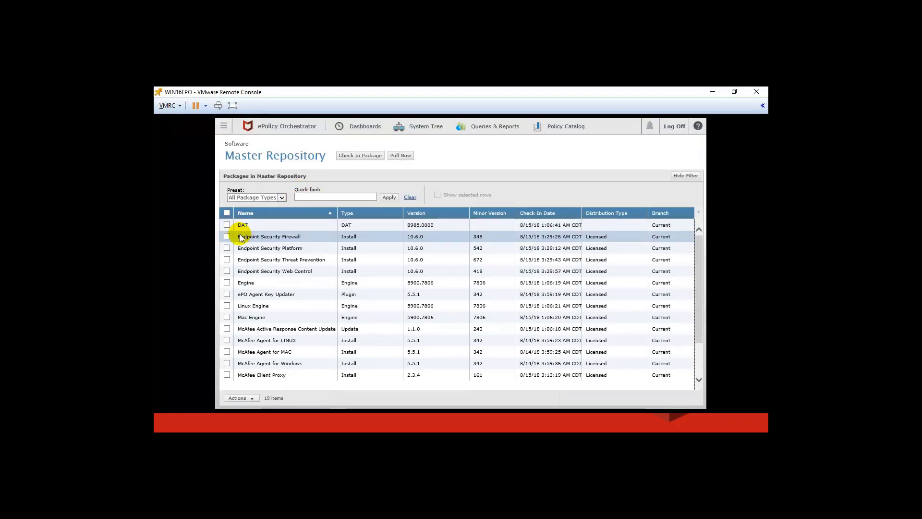
Select the Firewall, Platform, Threat Prevention and Web Control package rows in the repository
click(227, 237)
click(227, 248)
click(226, 259)
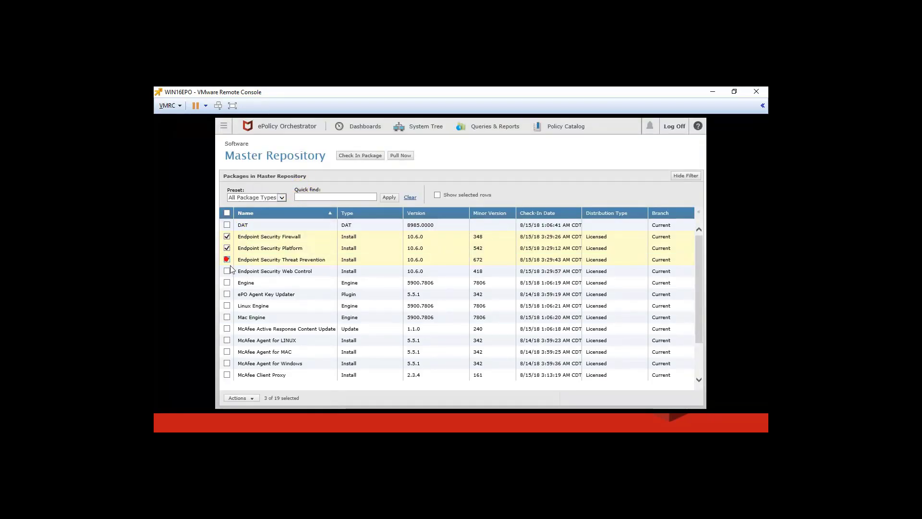
click(227, 271)
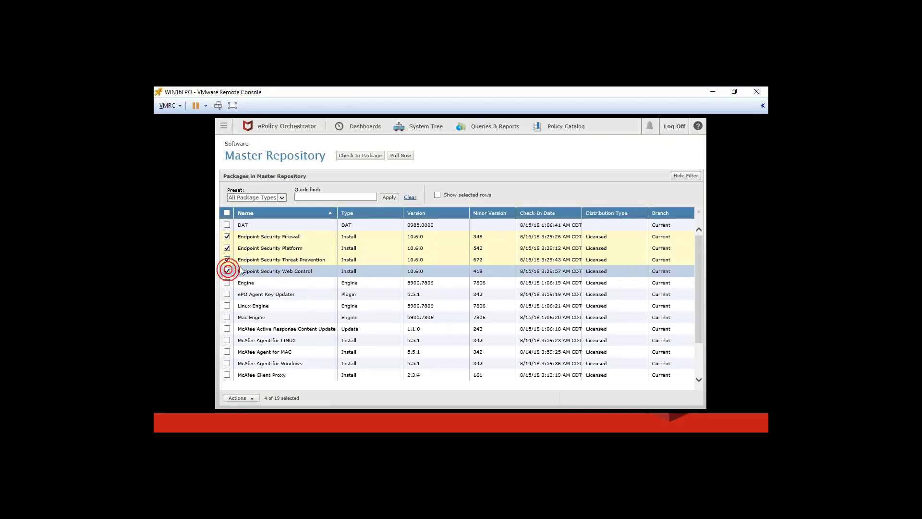
Show My Organization's Assigned Policies in the System Tree and expand the Product filter list
click(421, 128)
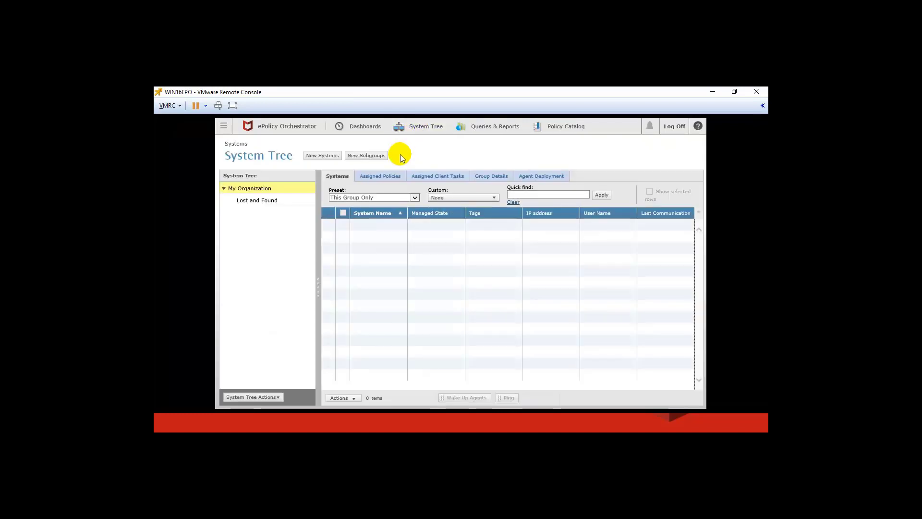
click(390, 176)
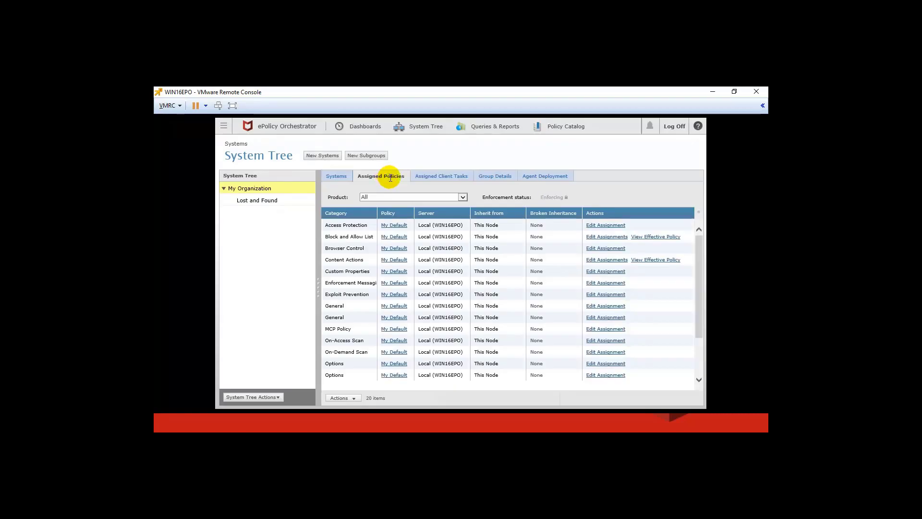
click(445, 197)
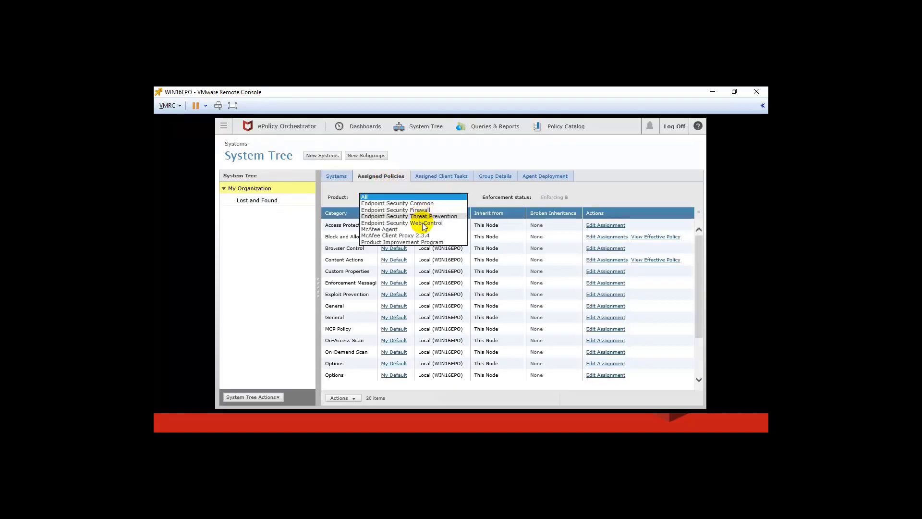